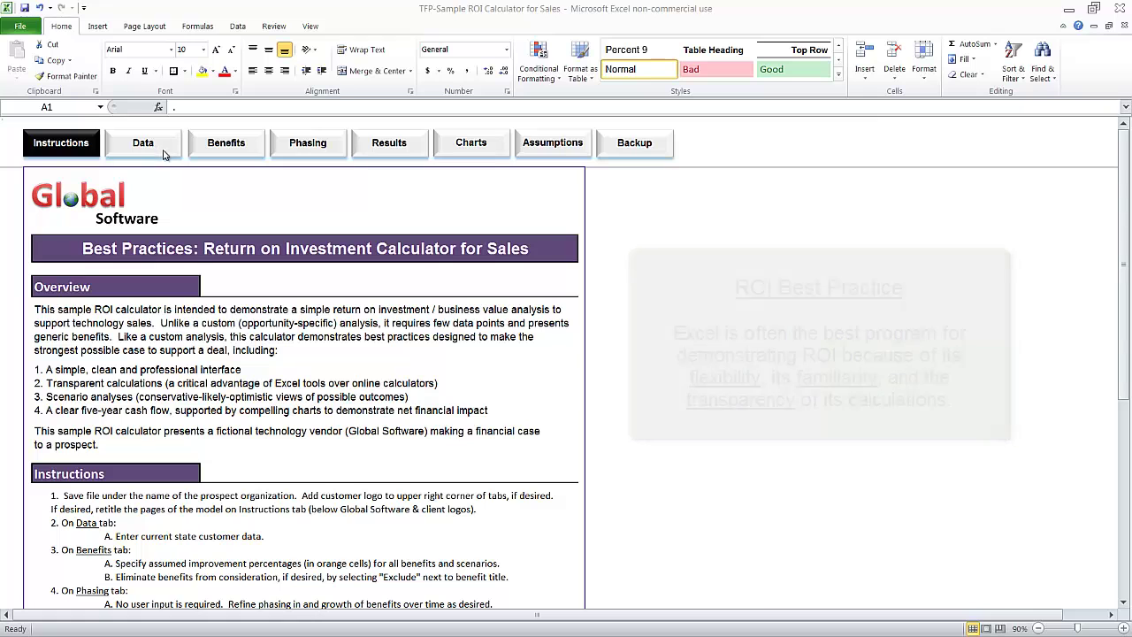
Step: Look through the calculator's Data, Benefits, Phasing, Results and Charts sheets
{"action": "left_click", "coordinate": [163, 149]}
{"action": "left_click", "coordinate": [221, 144]}
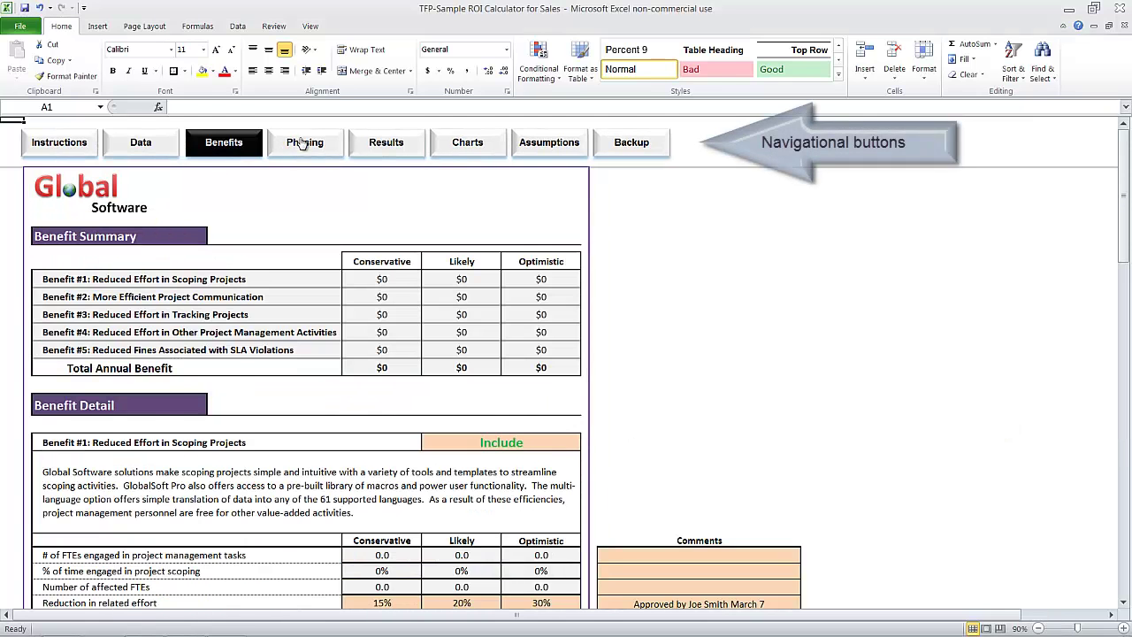
{"action": "left_click", "coordinate": [304, 144]}
{"action": "left_click", "coordinate": [369, 144]}
{"action": "left_click", "coordinate": [460, 145]}
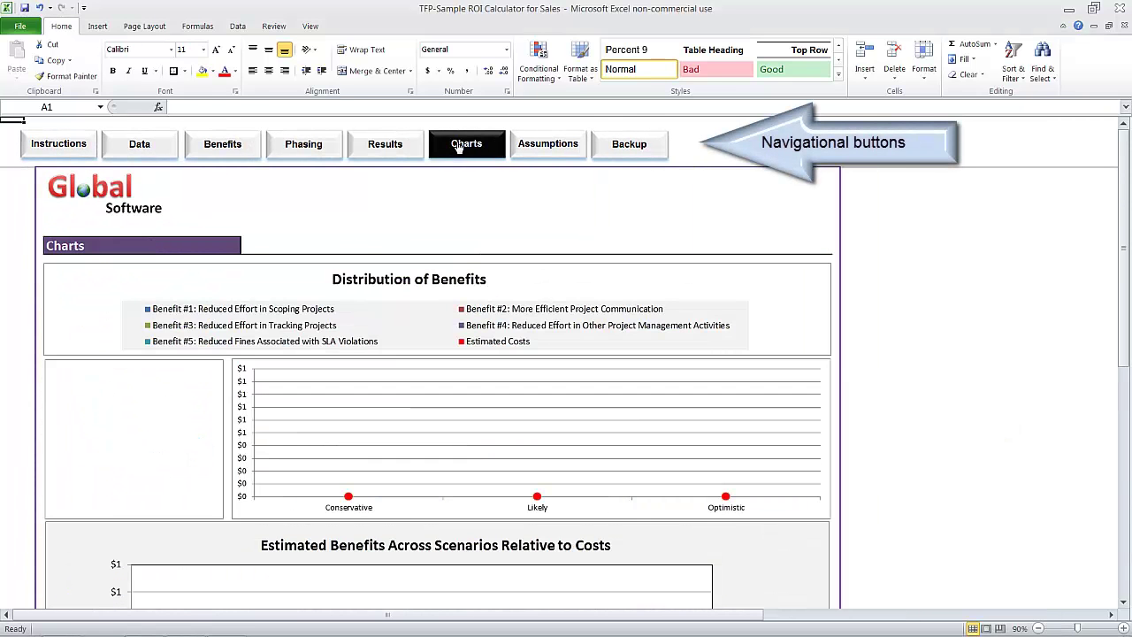
Step: On the Data sheet, enter 150 project managers and a fully-burdened compensation of 80,000 per project manager
{"action": "left_click", "coordinate": [140, 155]}
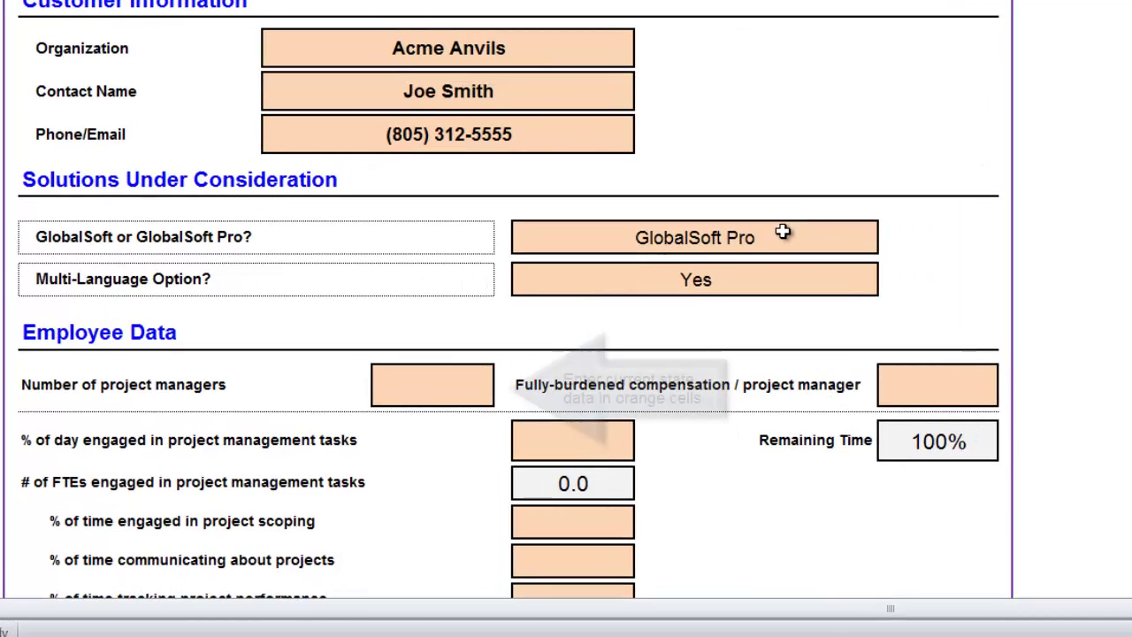
{"action": "left_click", "coordinate": [456, 378]}
{"action": "type", "text": "150"}
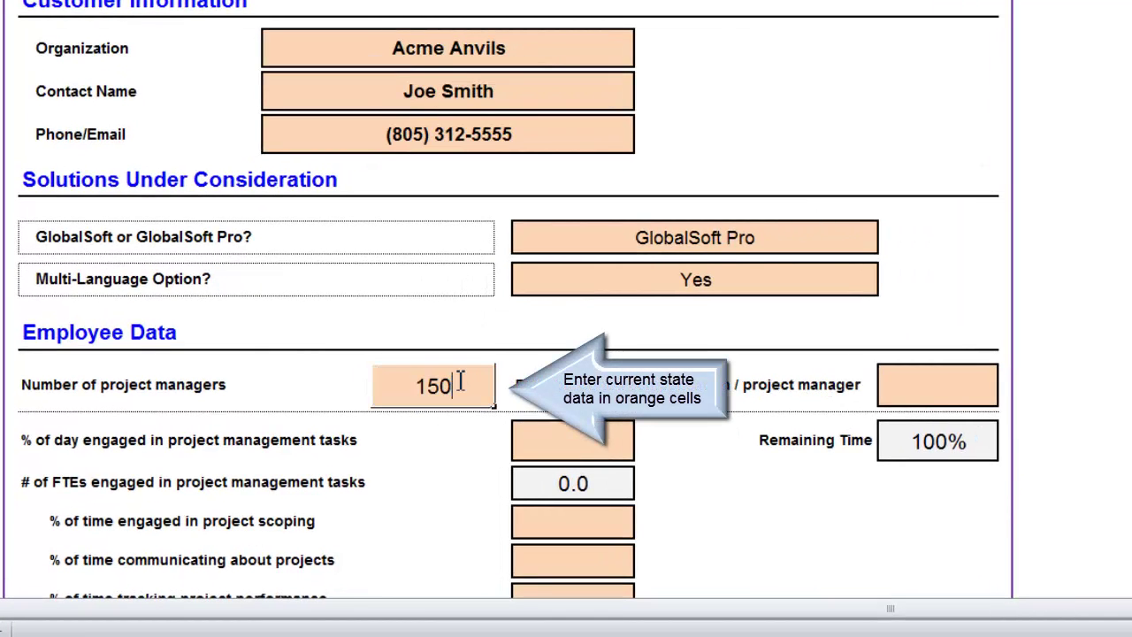
{"action": "key", "text": "ctrl+Return"}
{"action": "key", "text": "Tab"}
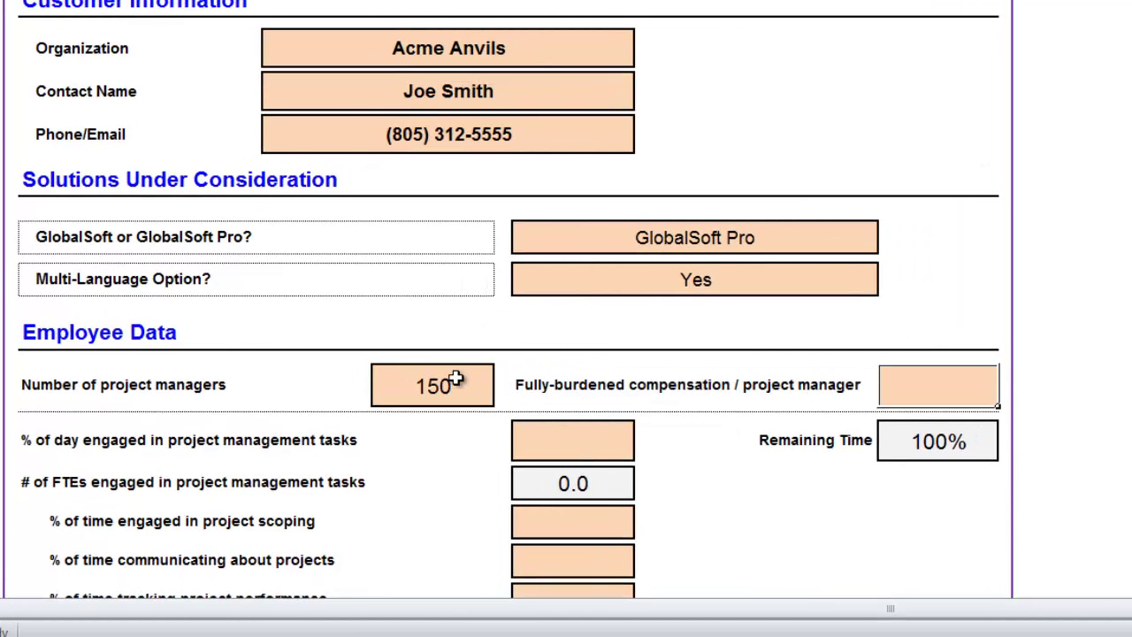
{"action": "type", "text": "80000"}
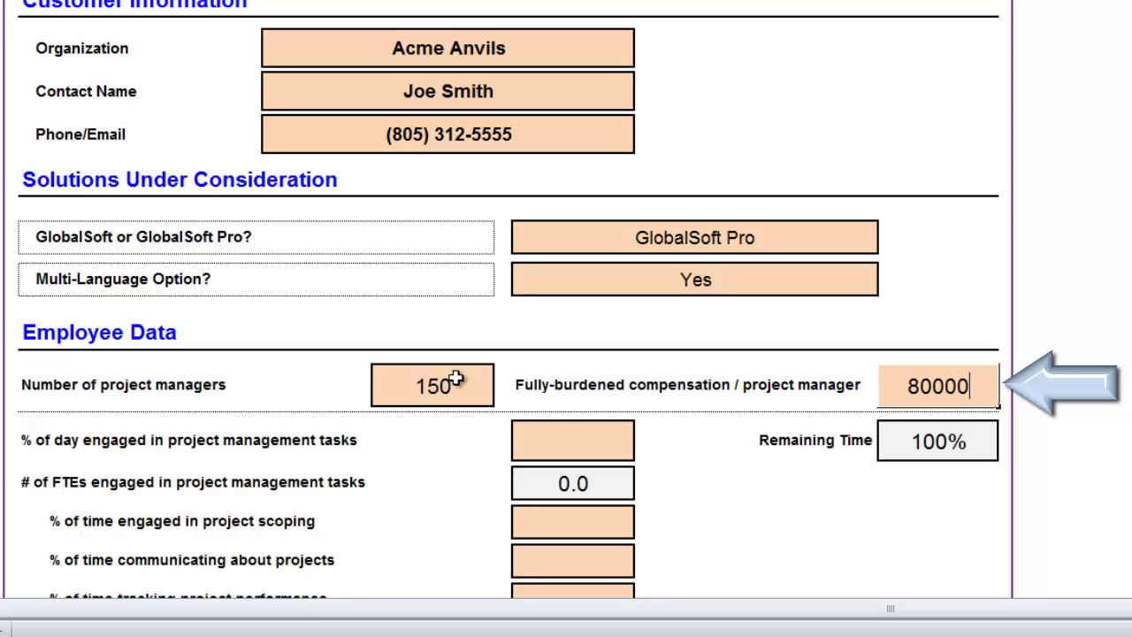
{"action": "key", "text": "Return"}
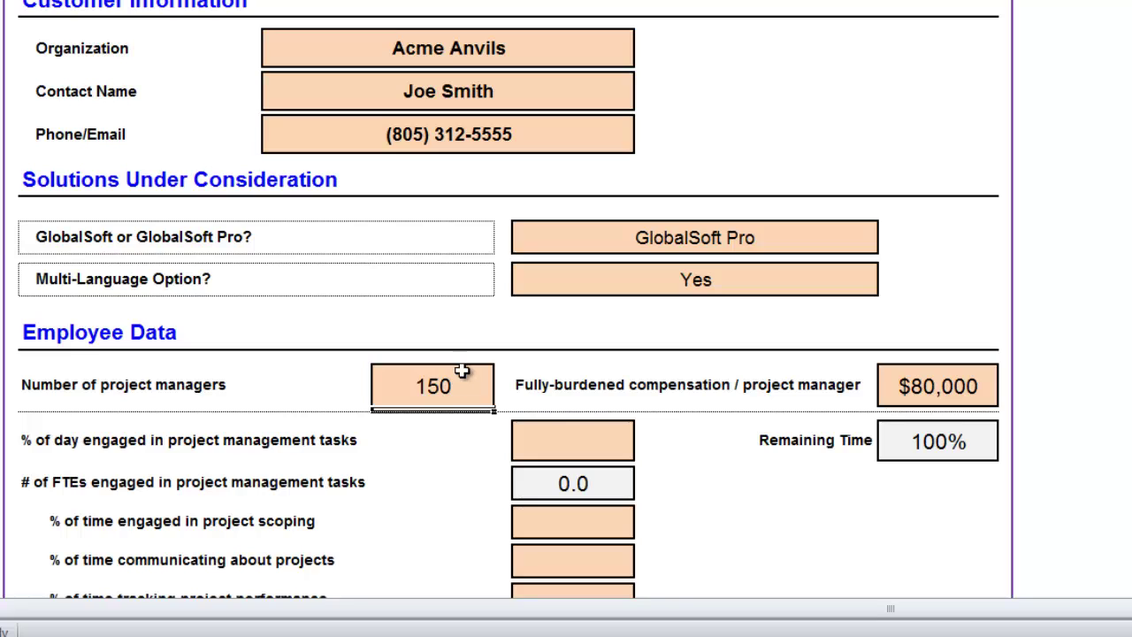
Step: Set the percentage of day engaged in project management tasks to 90%
{"action": "scroll", "coordinate": [462, 372], "scroll_direction": "down", "scroll_amount": 2}
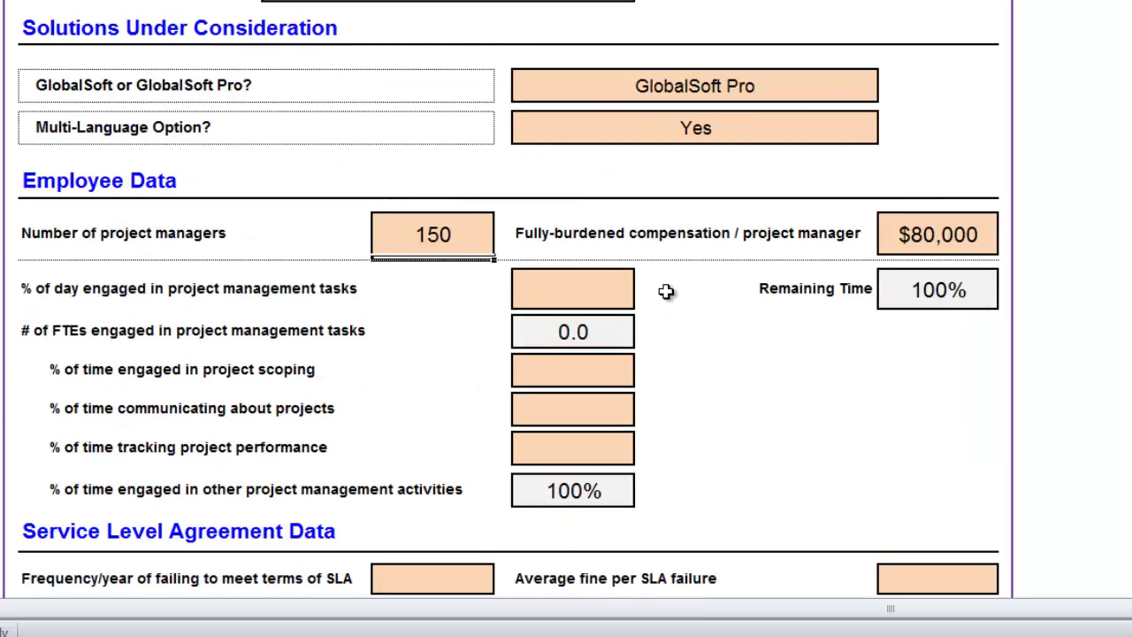
{"action": "left_click", "coordinate": [596, 291]}
{"action": "double_click", "coordinate": [597, 292]}
{"action": "type", "text": "."}
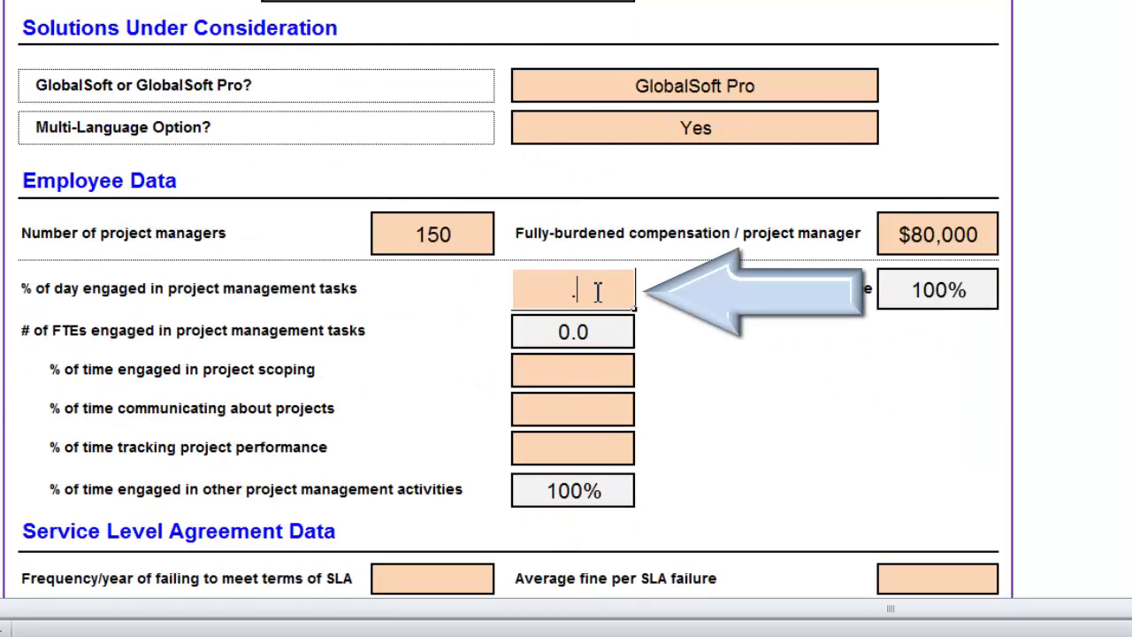
{"action": "type", "text": "9"}
{"action": "key", "text": "Return"}
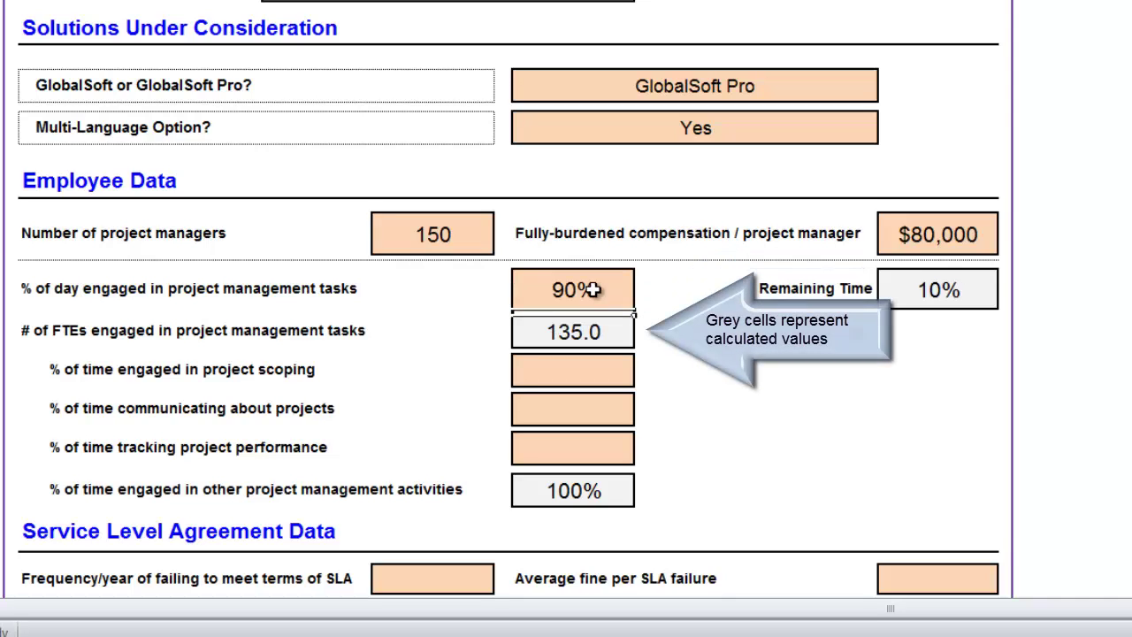
Step: Set the time engaged in project scoping to 40% and the time communicating about projects to 20%
{"action": "left_click", "coordinate": [601, 374]}
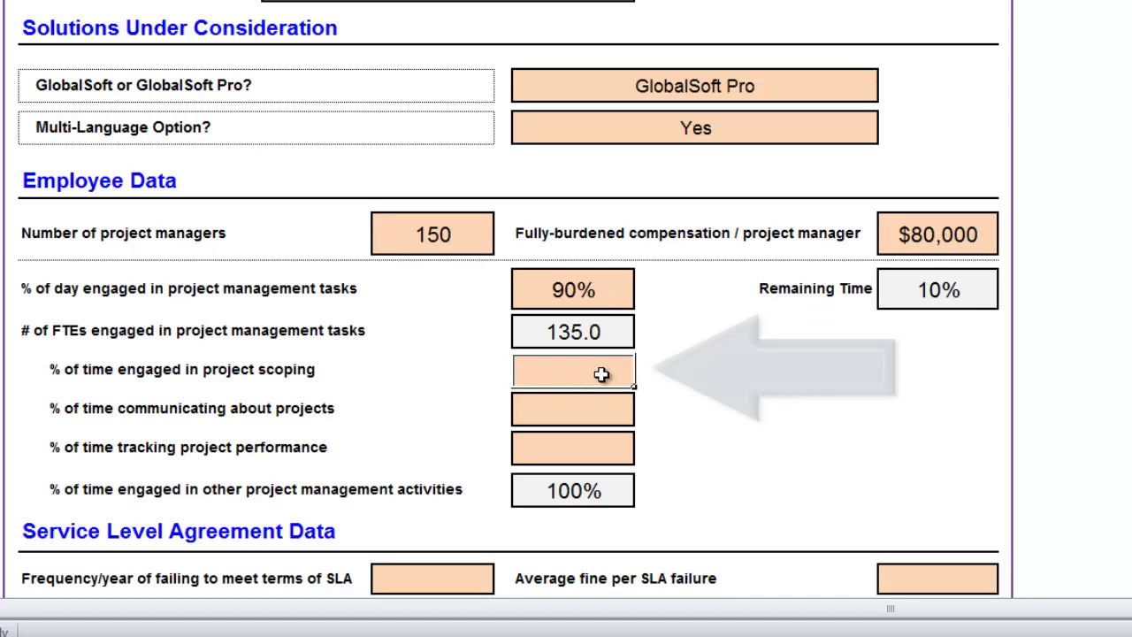
{"action": "double_click", "coordinate": [601, 375]}
{"action": "type", "text": ".4"}
{"action": "key", "text": "Return"}
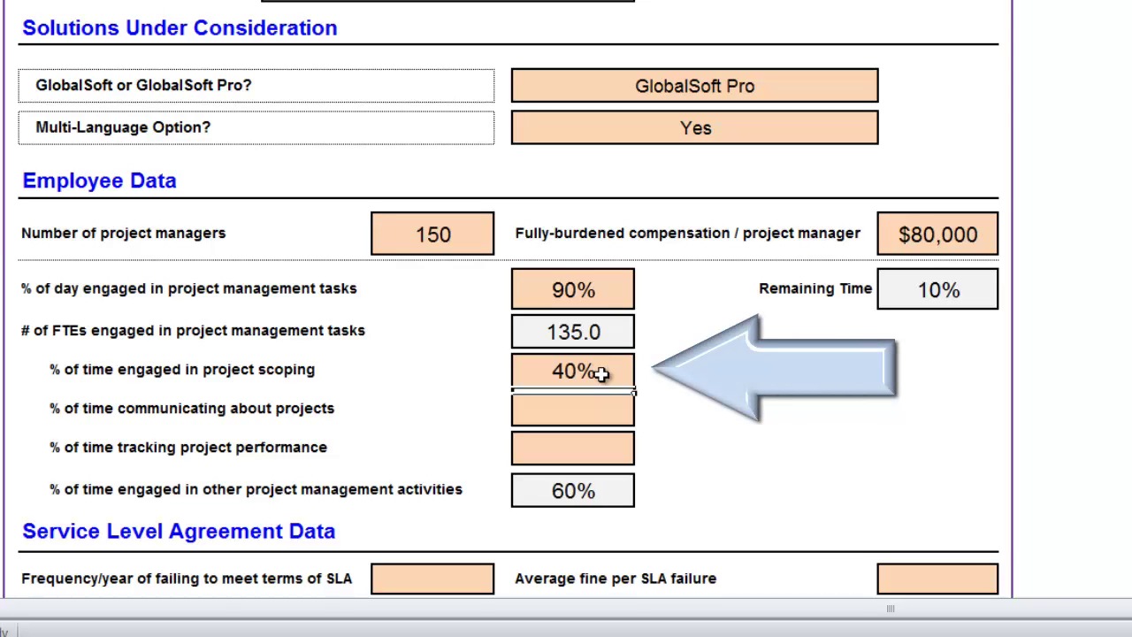
{"action": "left_click", "coordinate": [593, 406]}
{"action": "double_click", "coordinate": [592, 405]}
{"action": "type", "text": ".2"}
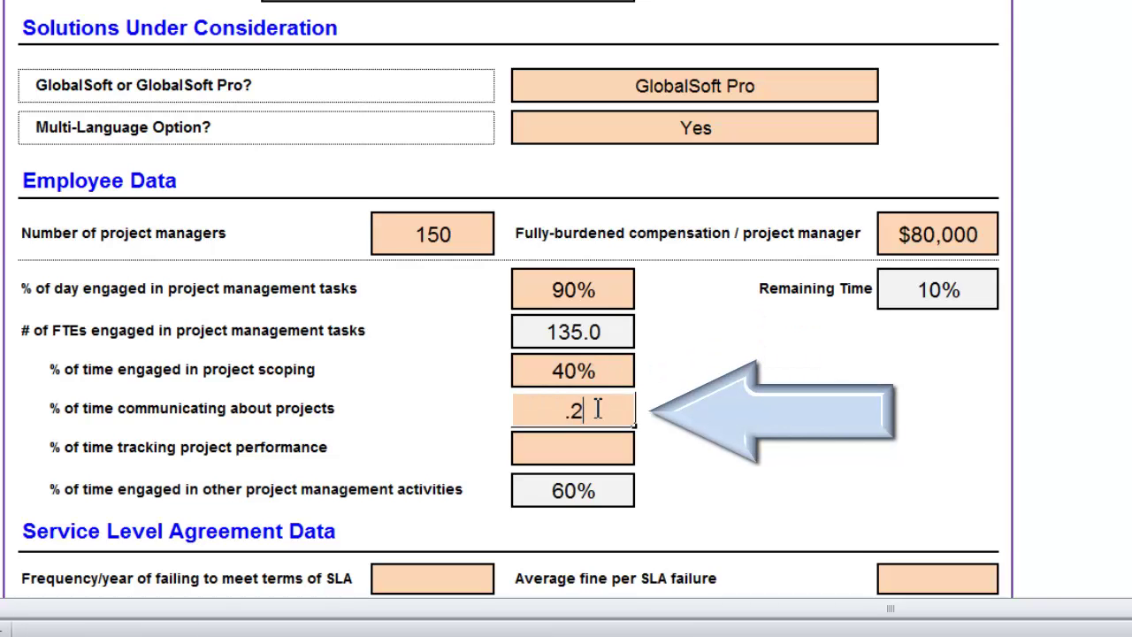
{"action": "key", "text": "Return"}
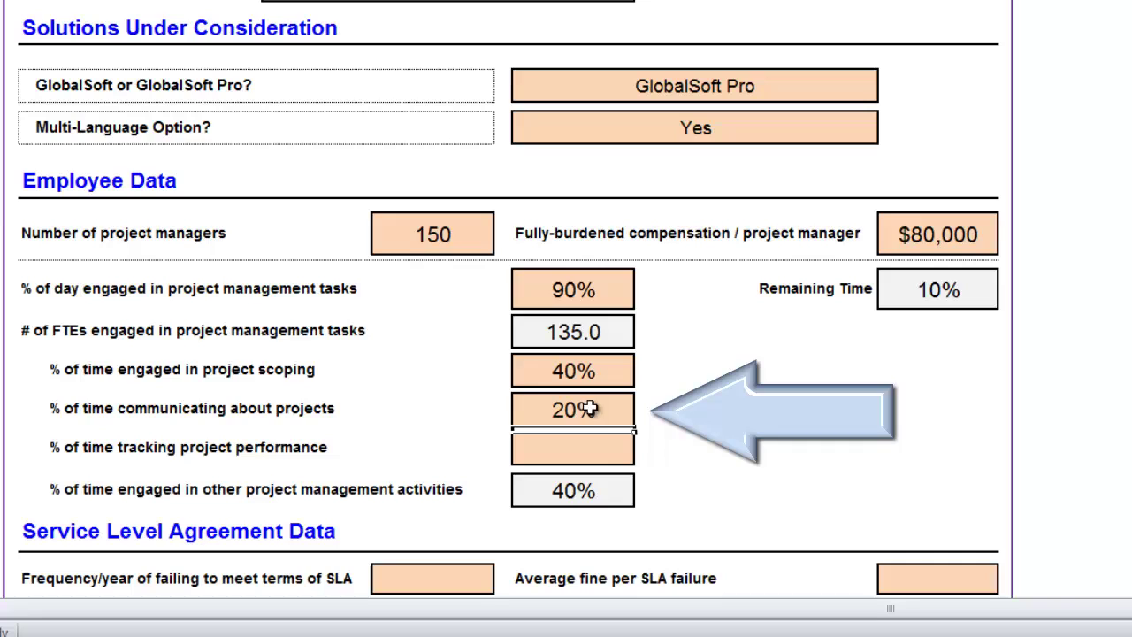
Step: Set the percentage of time tracking project performance to 10%
{"action": "double_click", "coordinate": [616, 449]}
{"action": "type", "text": ".1"}
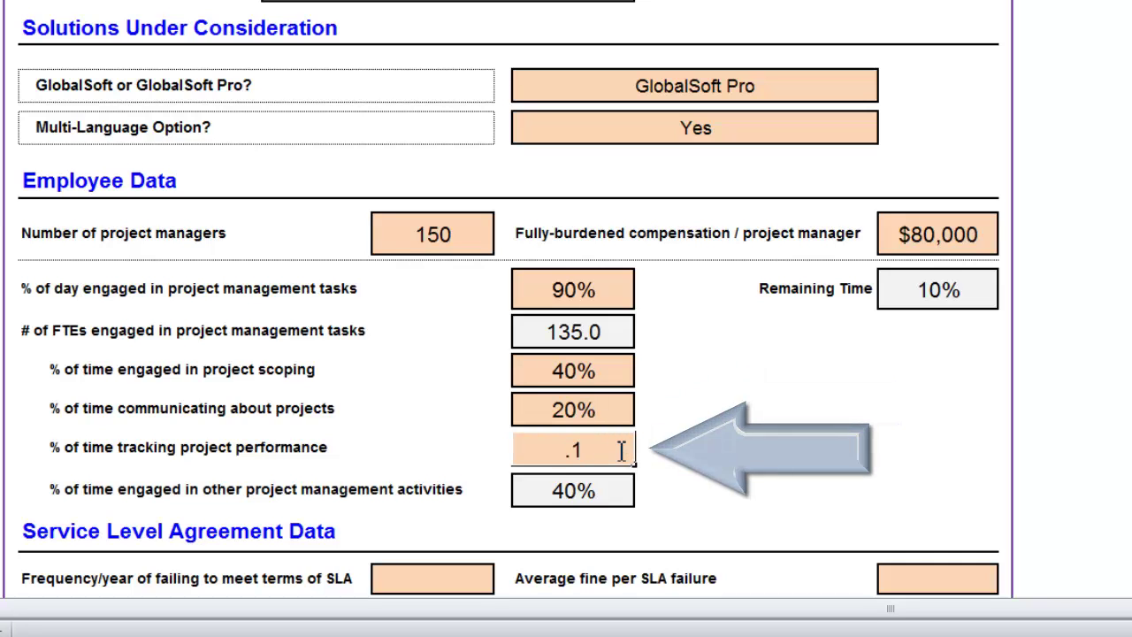
{"action": "key", "text": "Return"}
Step: In the Service Level Agreement Data, enter 5 SLA failures per year and an average fine of 25,000 per failure
{"action": "scroll", "coordinate": [575, 372], "scroll_direction": "down", "scroll_amount": 3}
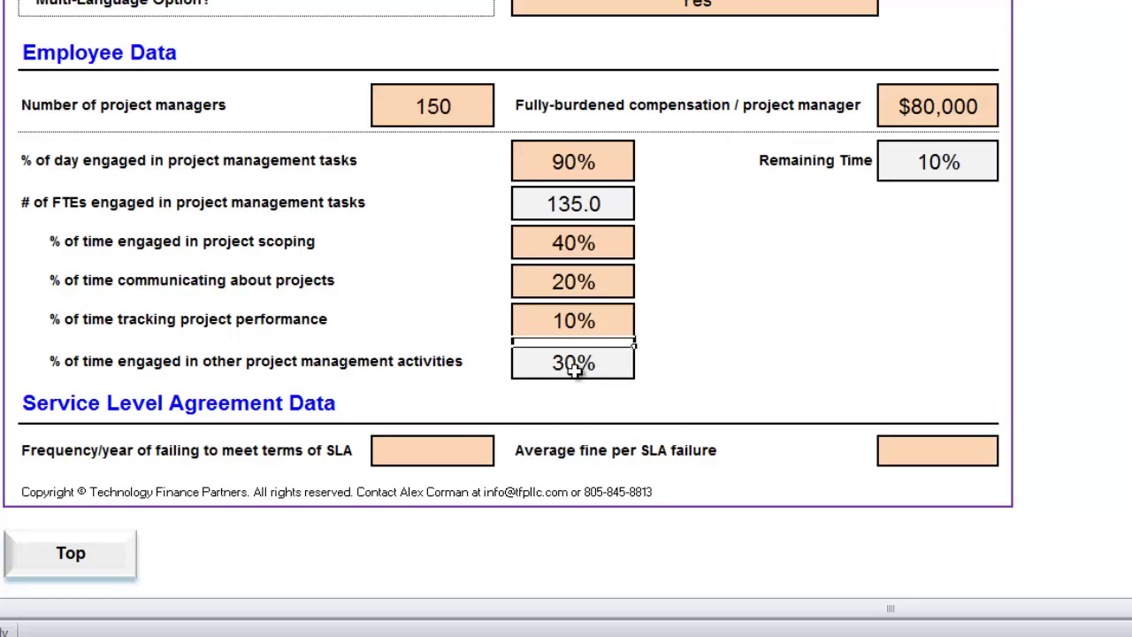
{"action": "left_click", "coordinate": [458, 449]}
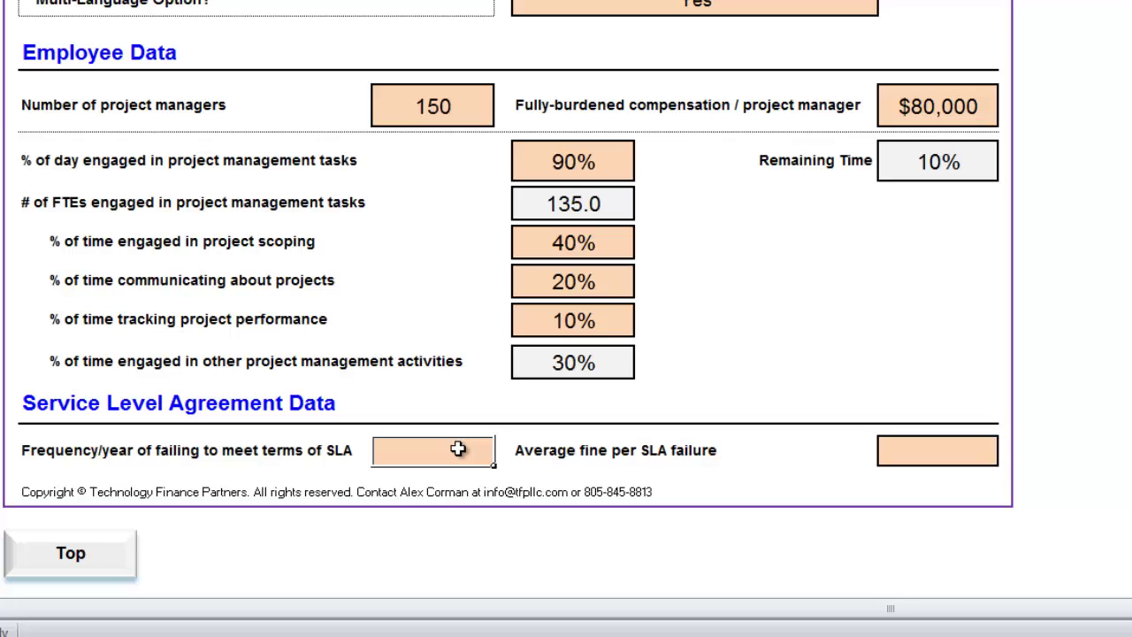
{"action": "type", "text": "5"}
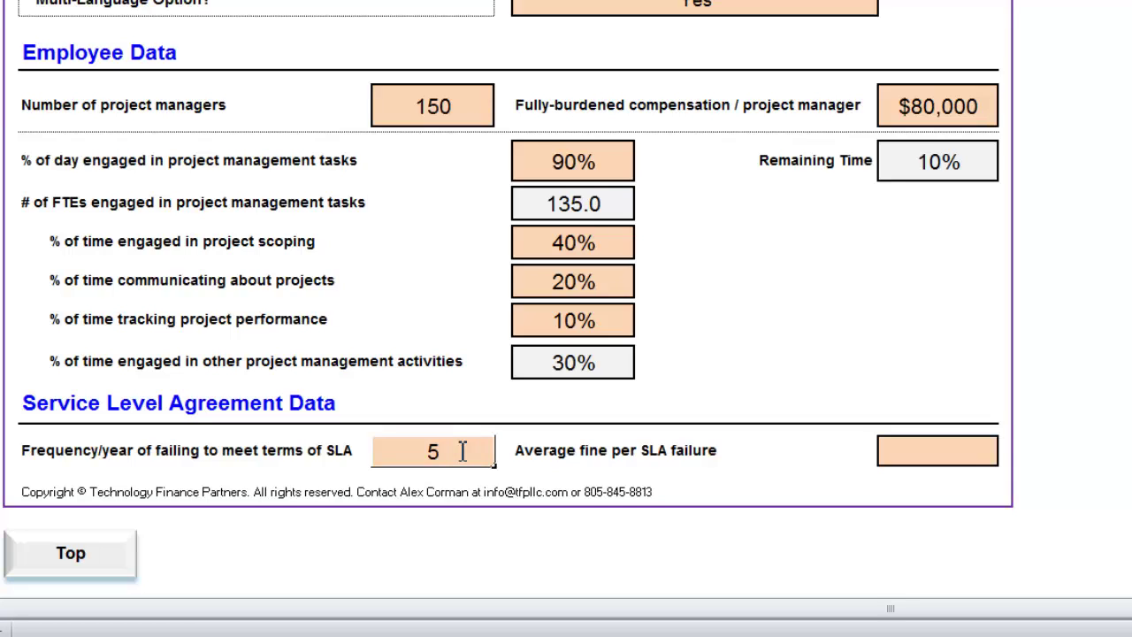
{"action": "double_click", "coordinate": [939, 453]}
{"action": "type", "text": "2"}
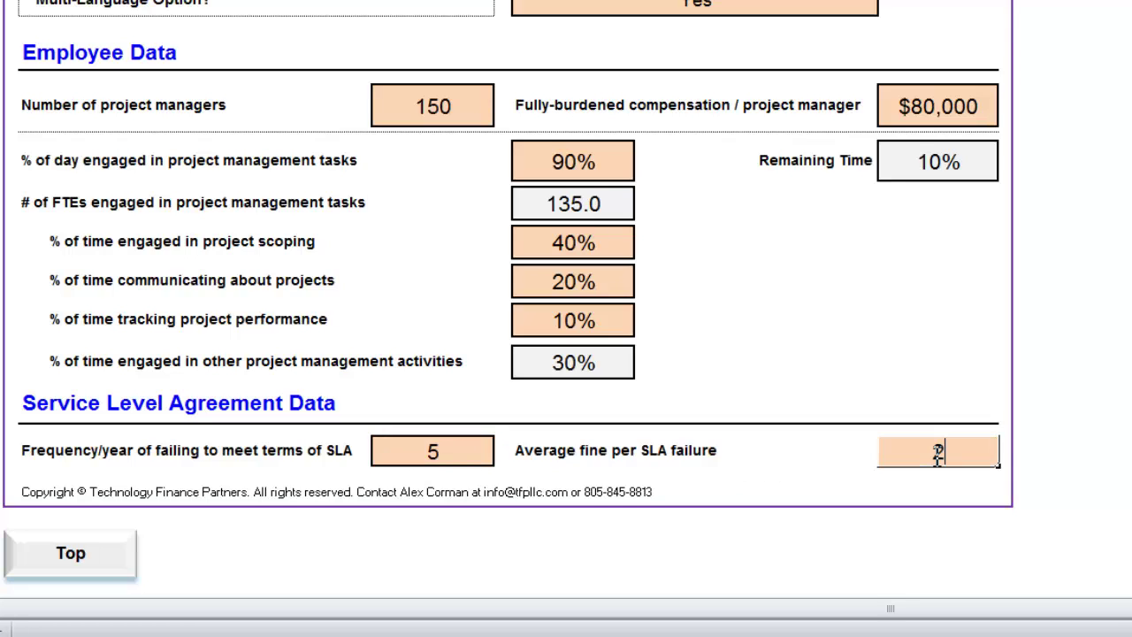
{"action": "type", "text": "5000"}
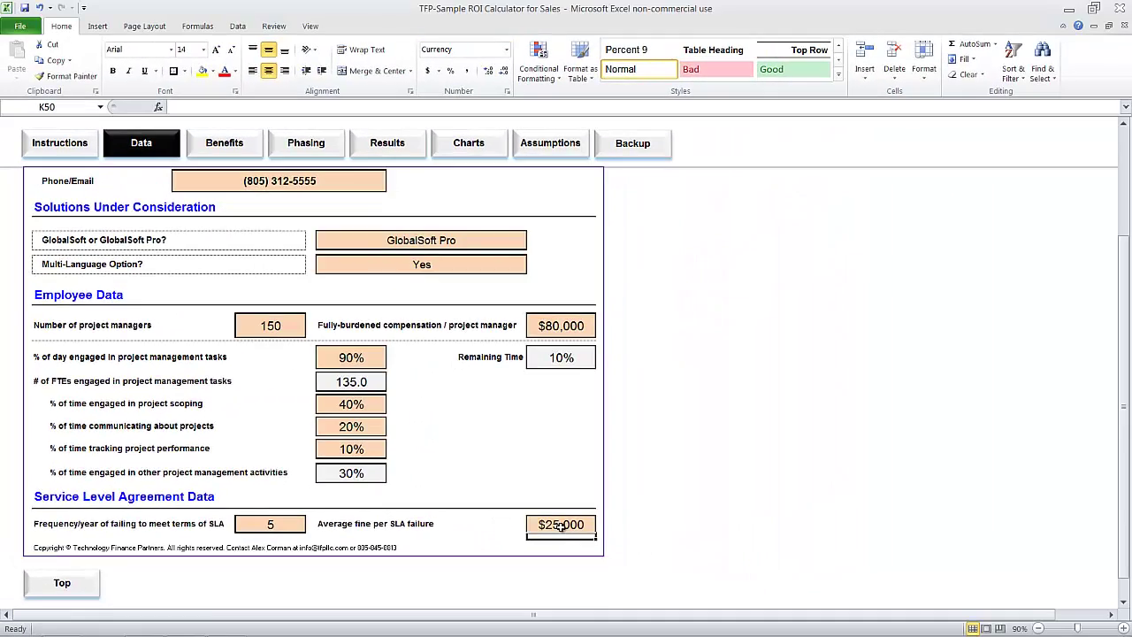
Step: Review the Benefits sheet, from the scenario summary down through the detailed calculations of each benefit
{"action": "scroll", "coordinate": [626, 467], "scroll_direction": "down", "scroll_amount": 4, "text": "ctrl"}
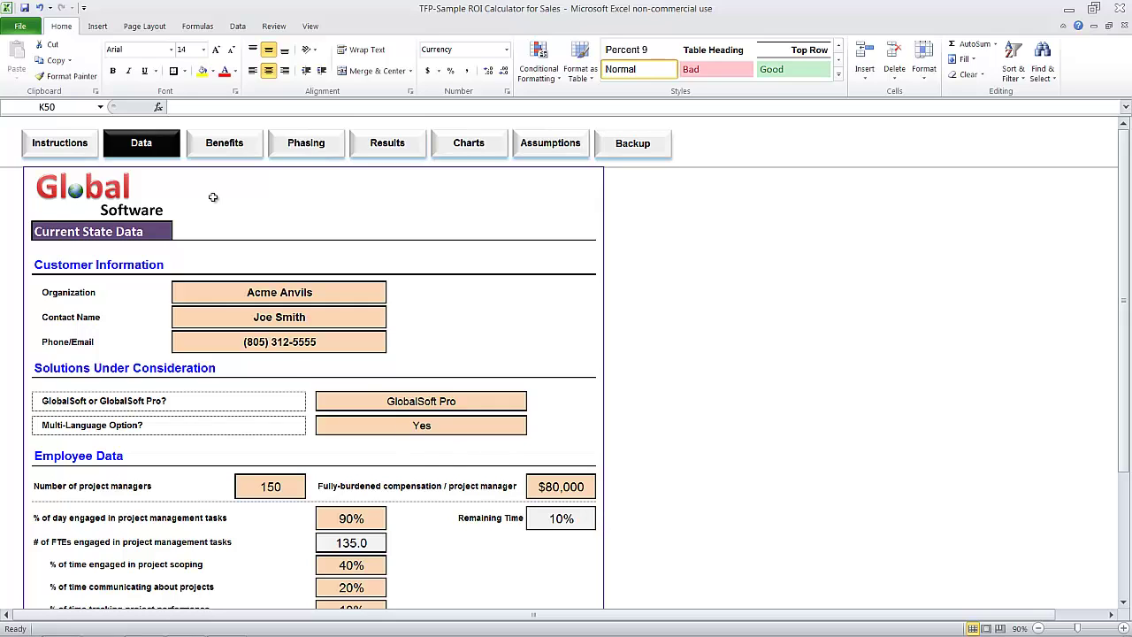
{"action": "left_click", "coordinate": [224, 148]}
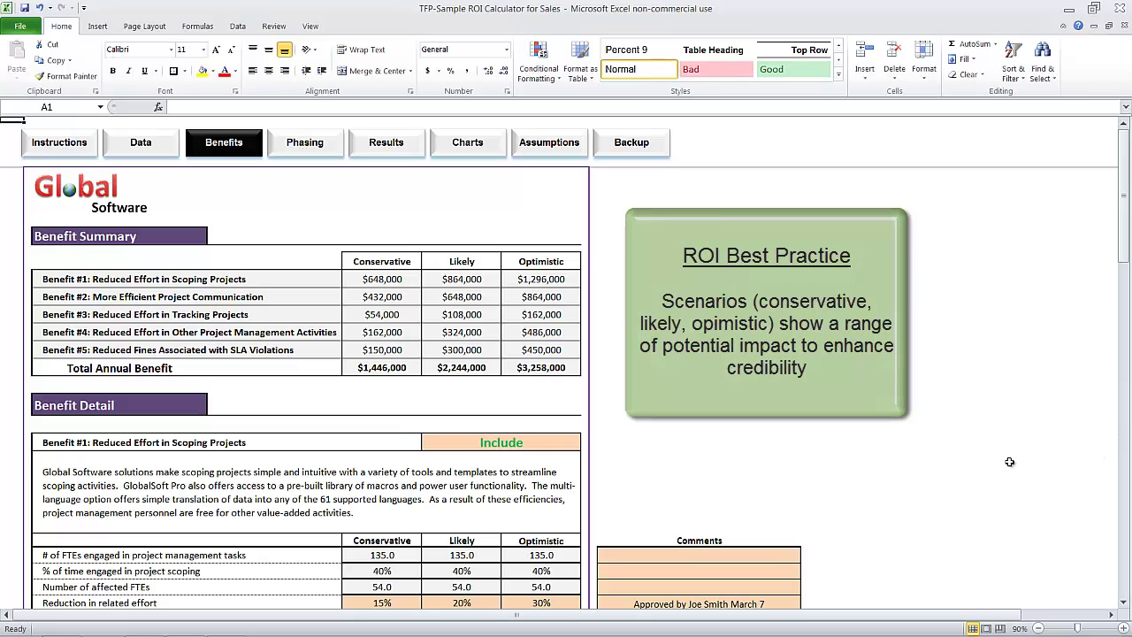
{"action": "scroll", "coordinate": [951, 419], "scroll_direction": "down", "scroll_amount": 3}
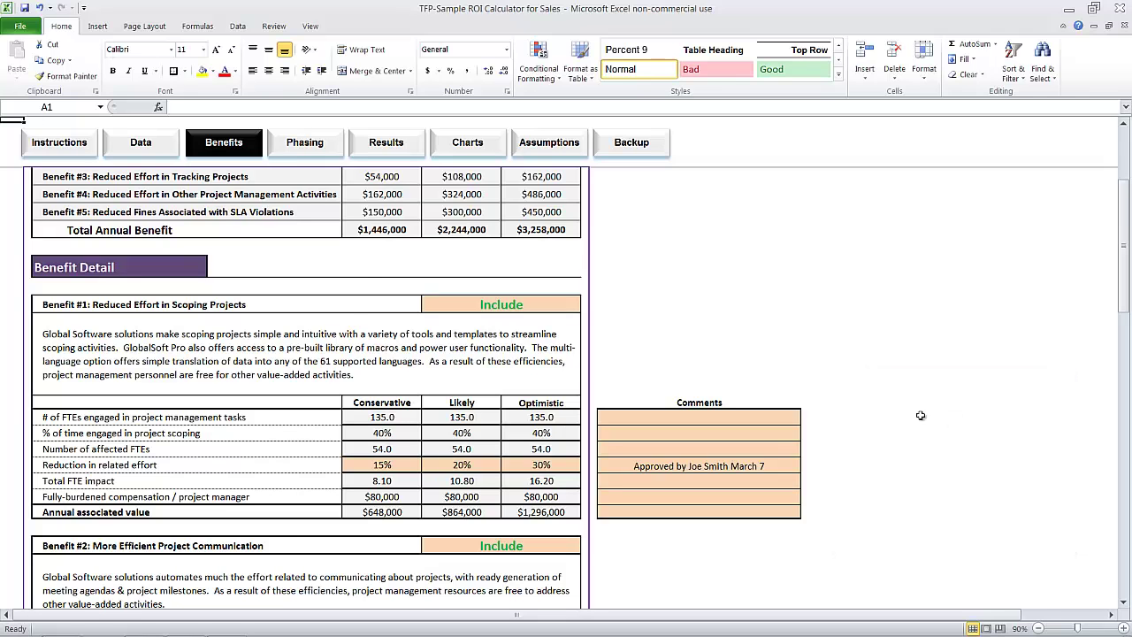
{"action": "scroll", "coordinate": [897, 421], "scroll_direction": "down", "scroll_amount": 2}
{"action": "scroll", "coordinate": [897, 421], "scroll_direction": "down", "scroll_amount": 11}
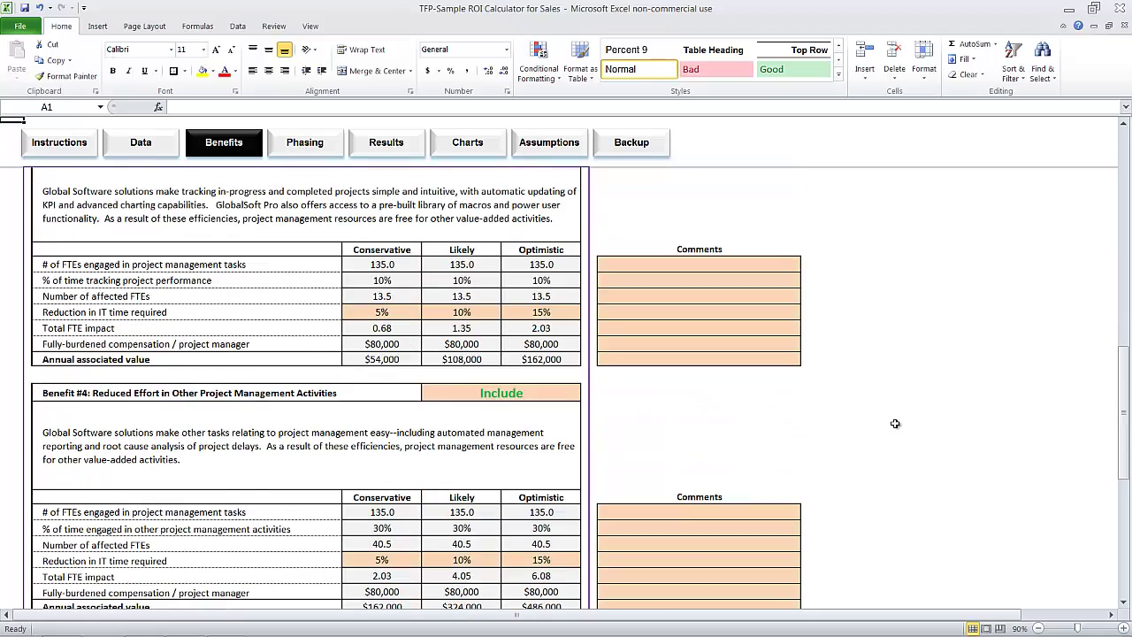
{"action": "scroll", "coordinate": [895, 424], "scroll_direction": "down", "scroll_amount": 11}
{"action": "scroll", "coordinate": [897, 422], "scroll_direction": "up", "scroll_amount": 18}
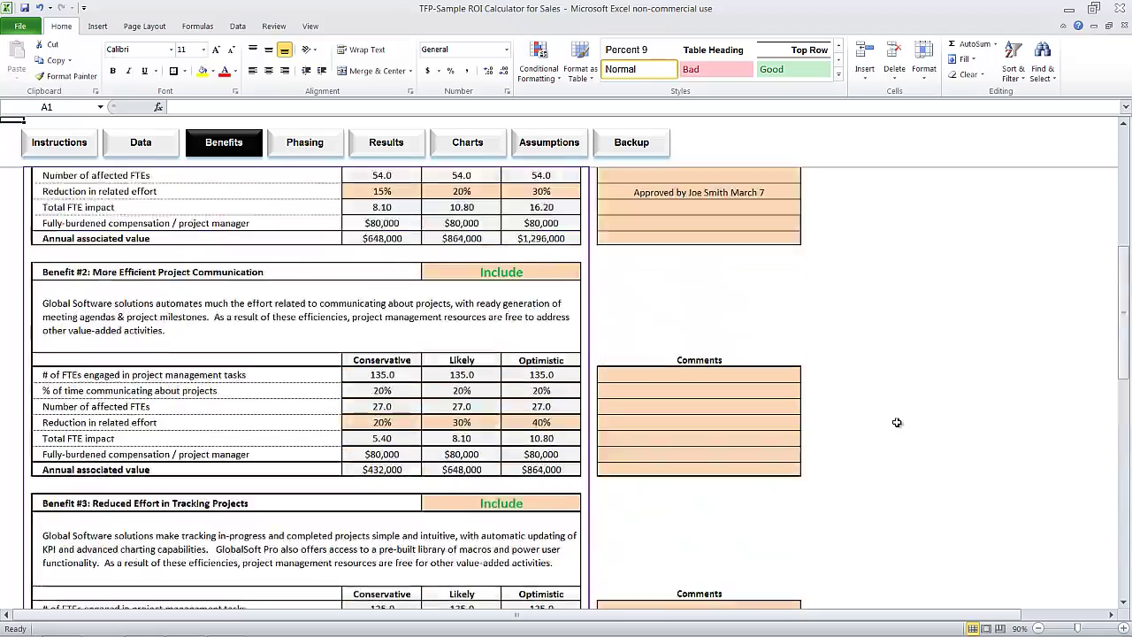
{"action": "scroll", "coordinate": [897, 422], "scroll_direction": "up", "scroll_amount": 9}
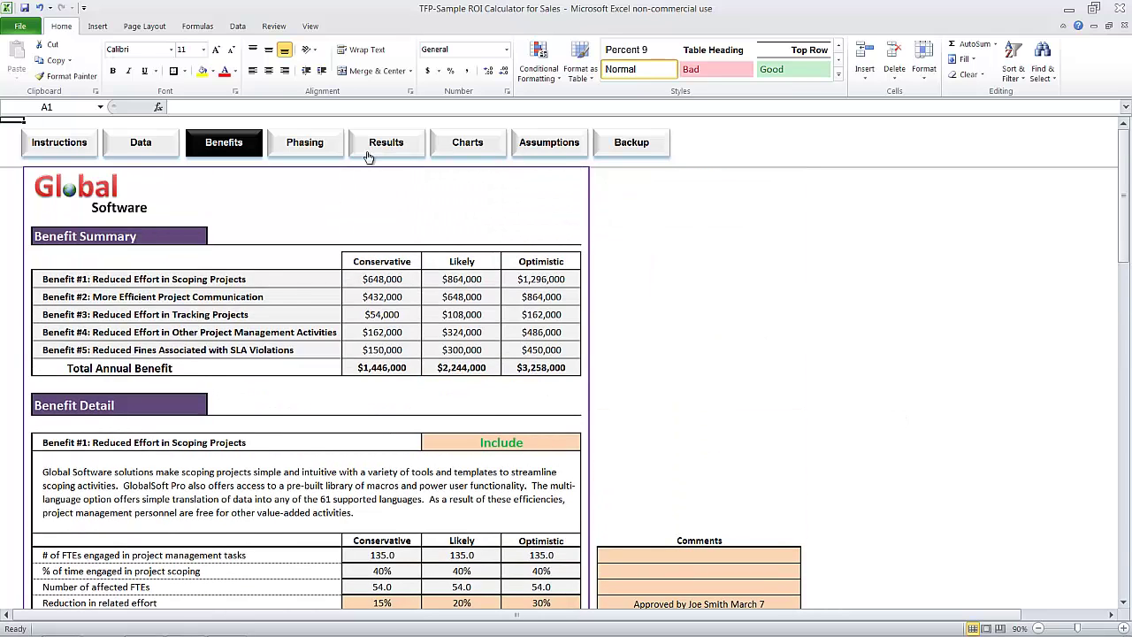
Step: On the Phasing sheet, switch the phasing approach to Custom Phasing and back to Universal Phasing
{"action": "left_click", "coordinate": [316, 150]}
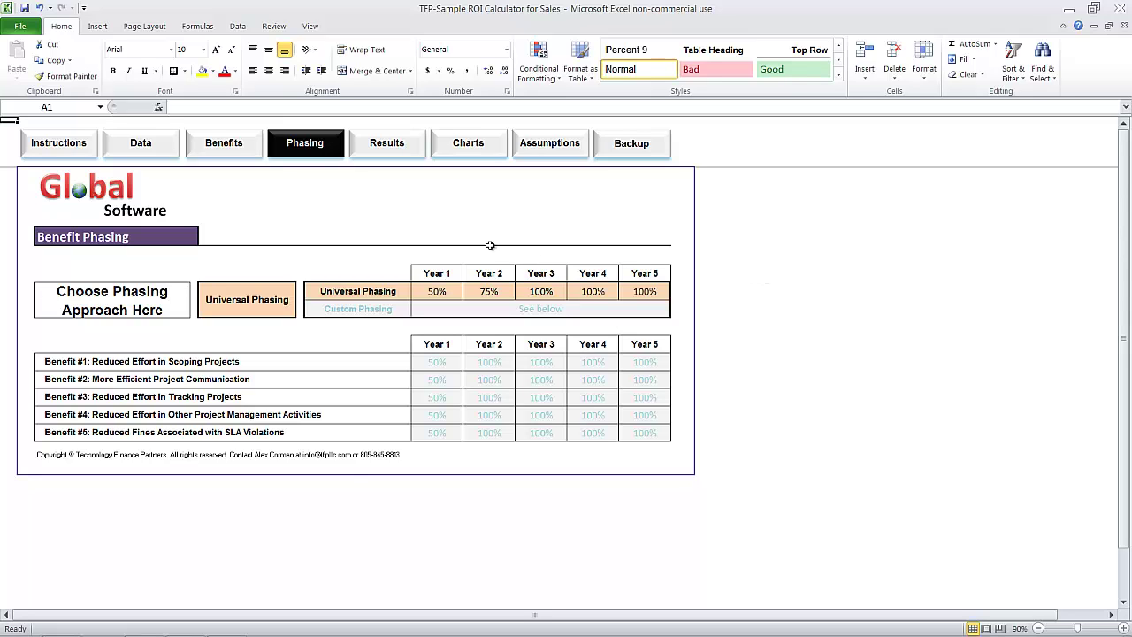
{"action": "left_click", "coordinate": [282, 299]}
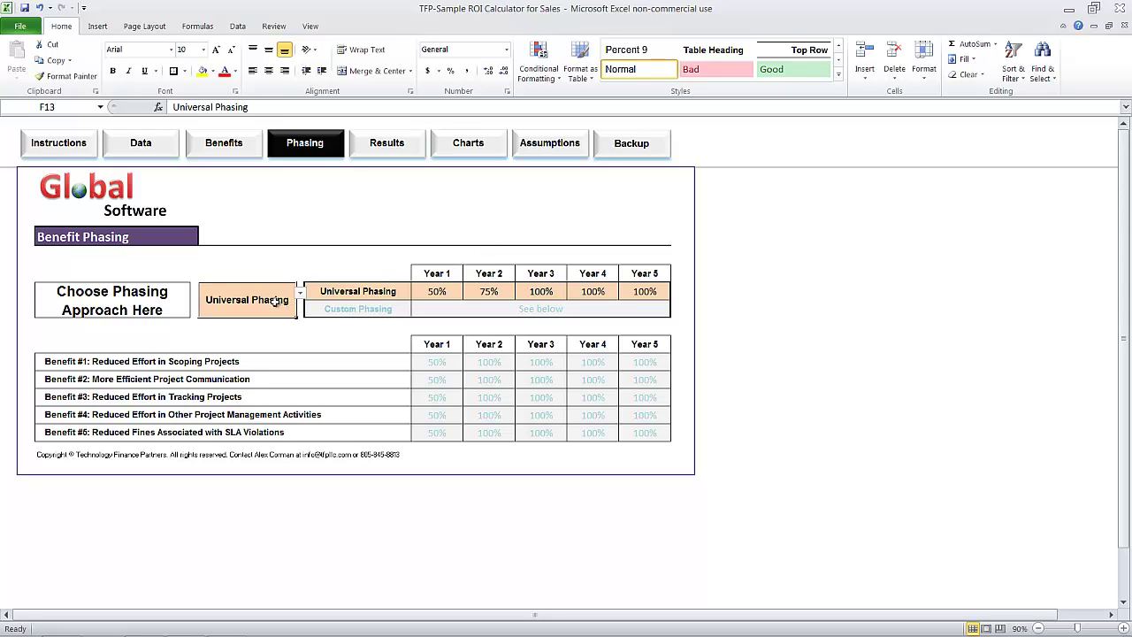
{"action": "left_click", "coordinate": [300, 293]}
{"action": "left_click", "coordinate": [292, 310]}
{"action": "left_click", "coordinate": [300, 292]}
{"action": "left_click", "coordinate": [292, 299]}
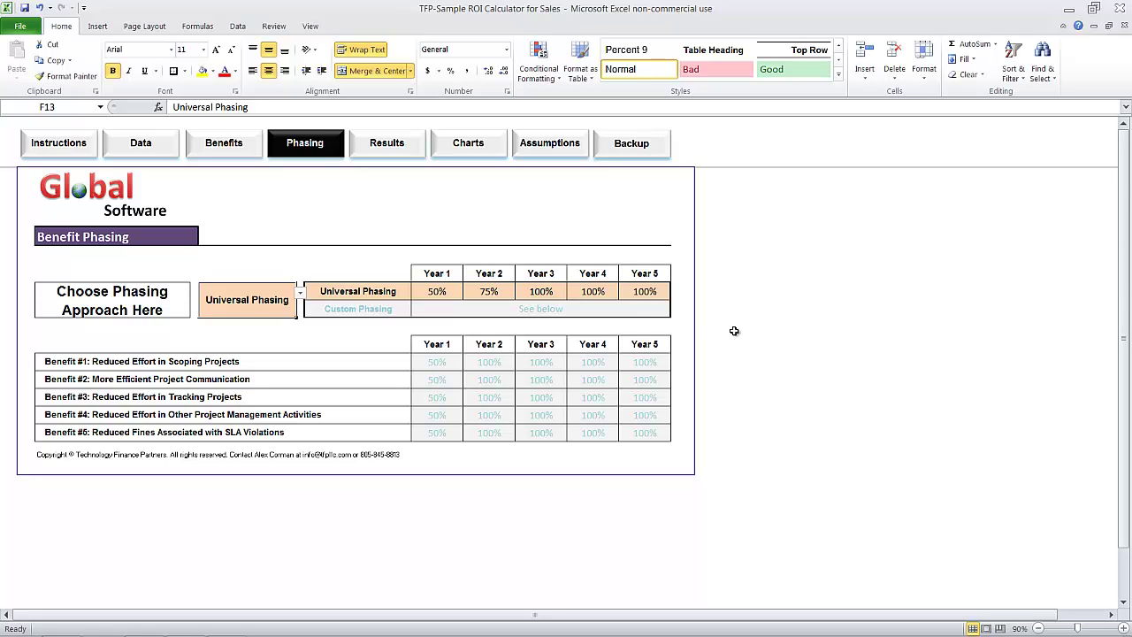
Step: On the Results sheet, enter a Year 0 Software License cost of 600,000 under Estimated Costs
{"action": "left_click", "coordinate": [403, 156]}
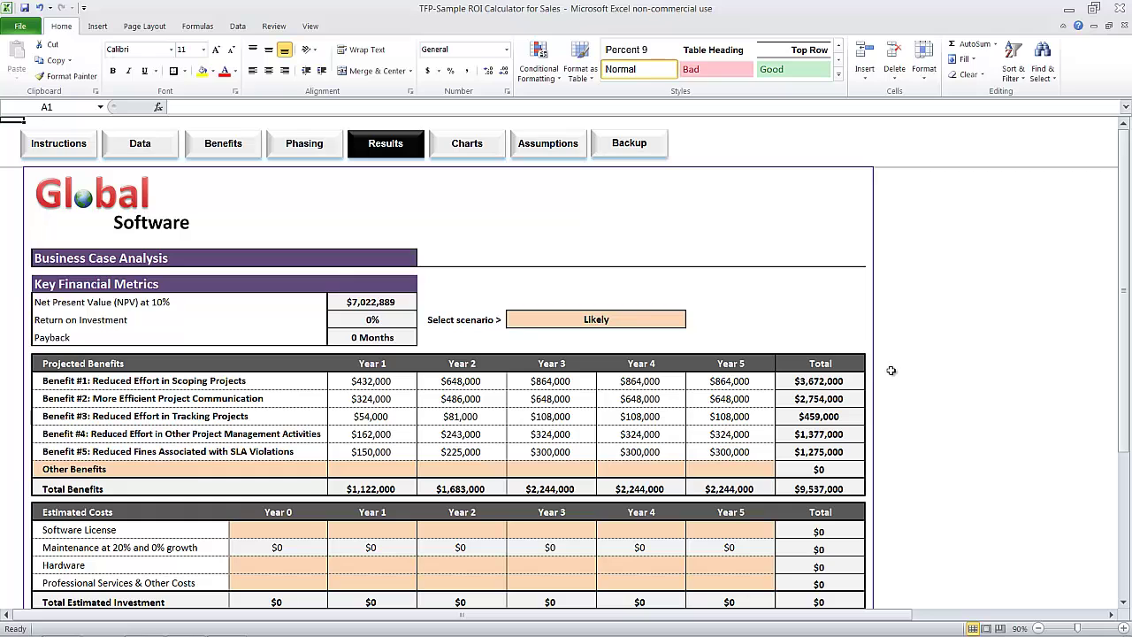
{"action": "scroll", "coordinate": [892, 369], "scroll_direction": "down", "scroll_amount": 2}
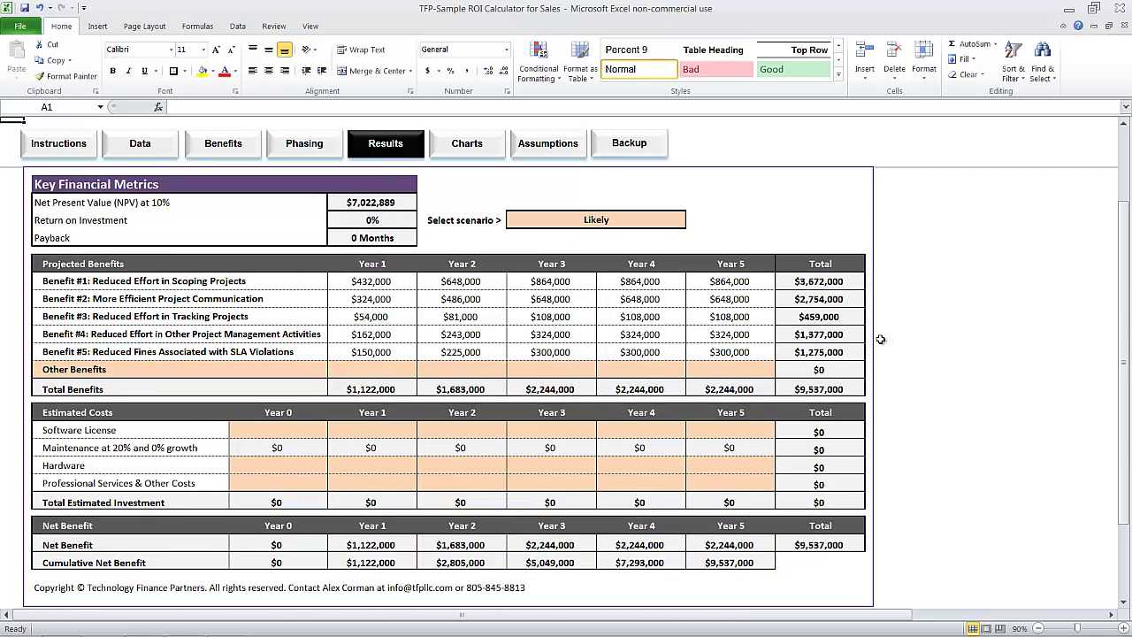
{"action": "left_click", "coordinate": [285, 435]}
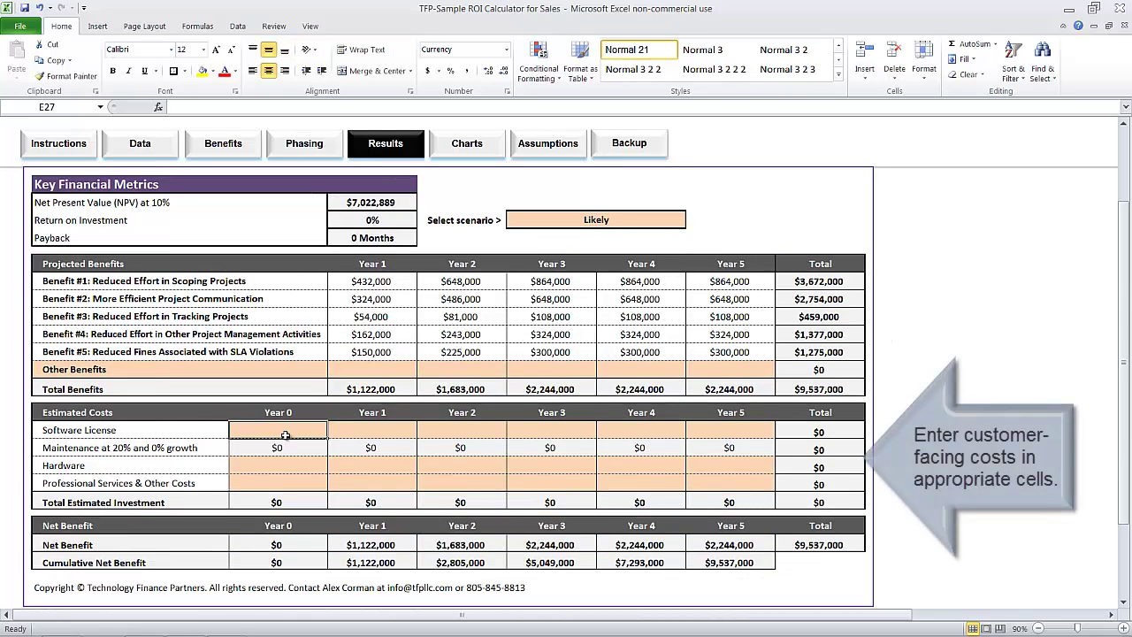
{"action": "type", "text": "600"}
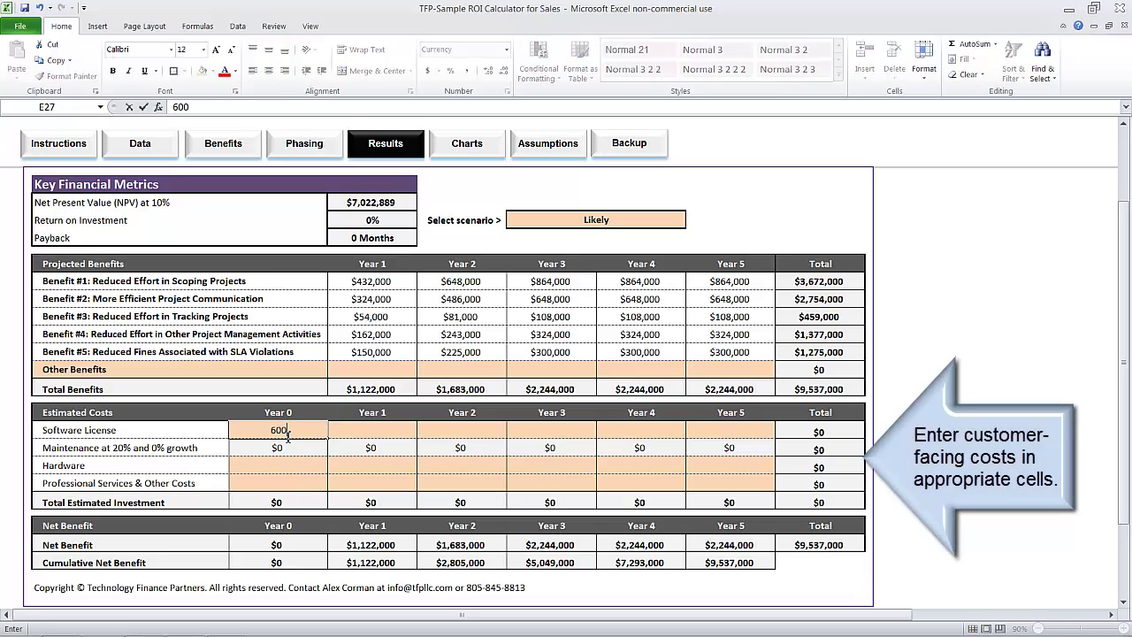
{"action": "type", "text": "000"}
{"action": "key", "text": "Return"}
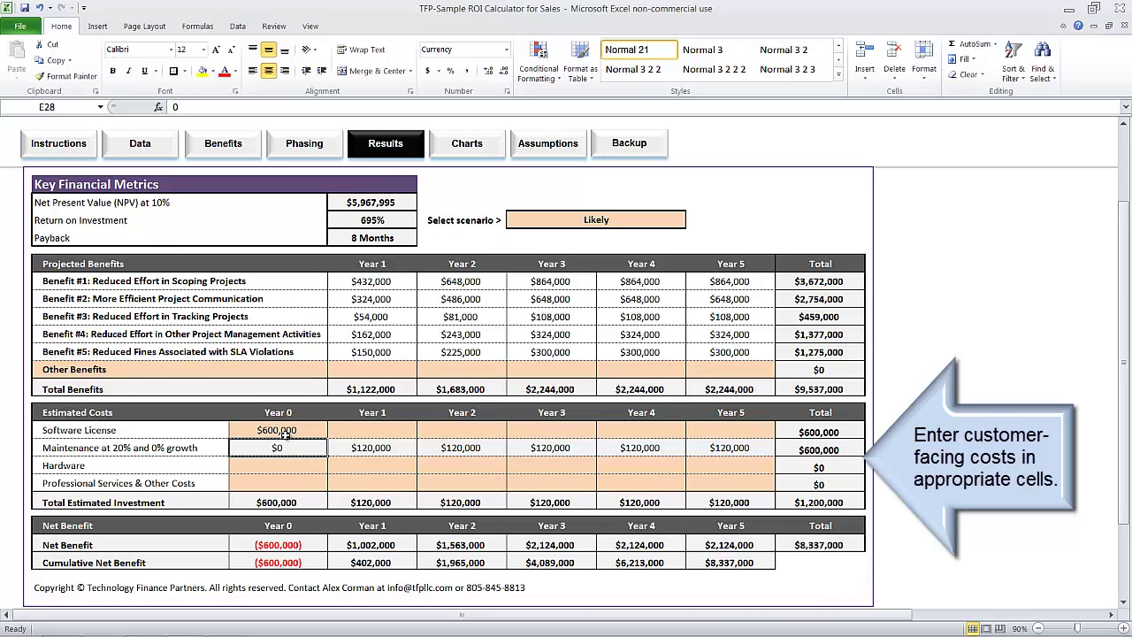
Step: Enter a Year 0 cost of 200,000 for Professional Services & Other Costs under Estimated Costs
{"action": "left_click", "coordinate": [278, 483]}
{"action": "type", "text": "200"}
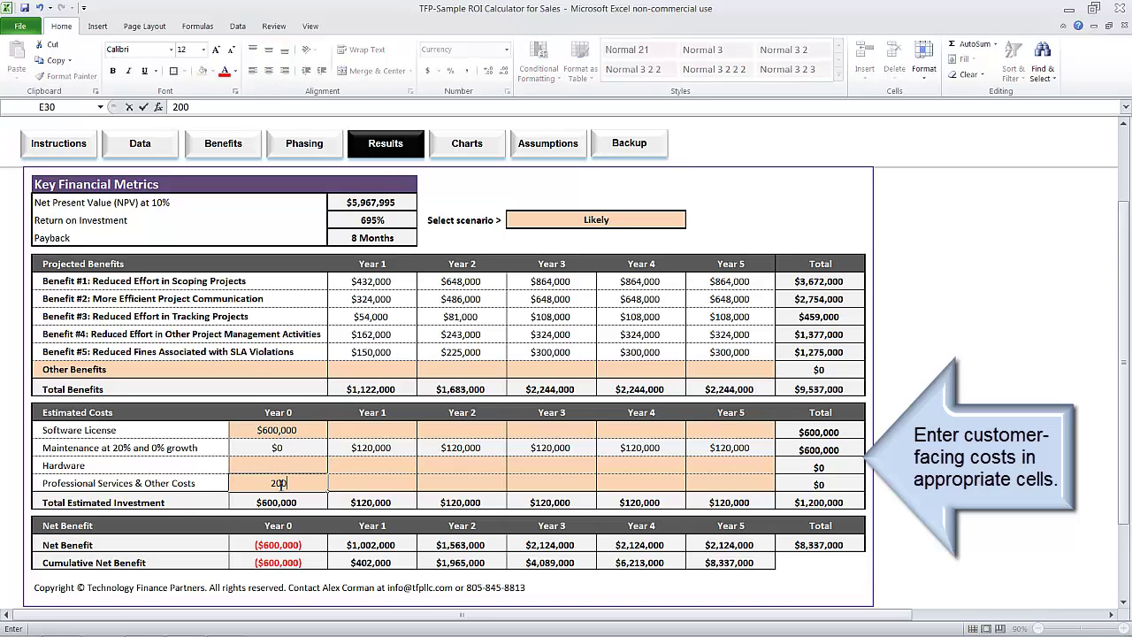
{"action": "type", "text": ",000"}
{"action": "key", "text": "Return"}
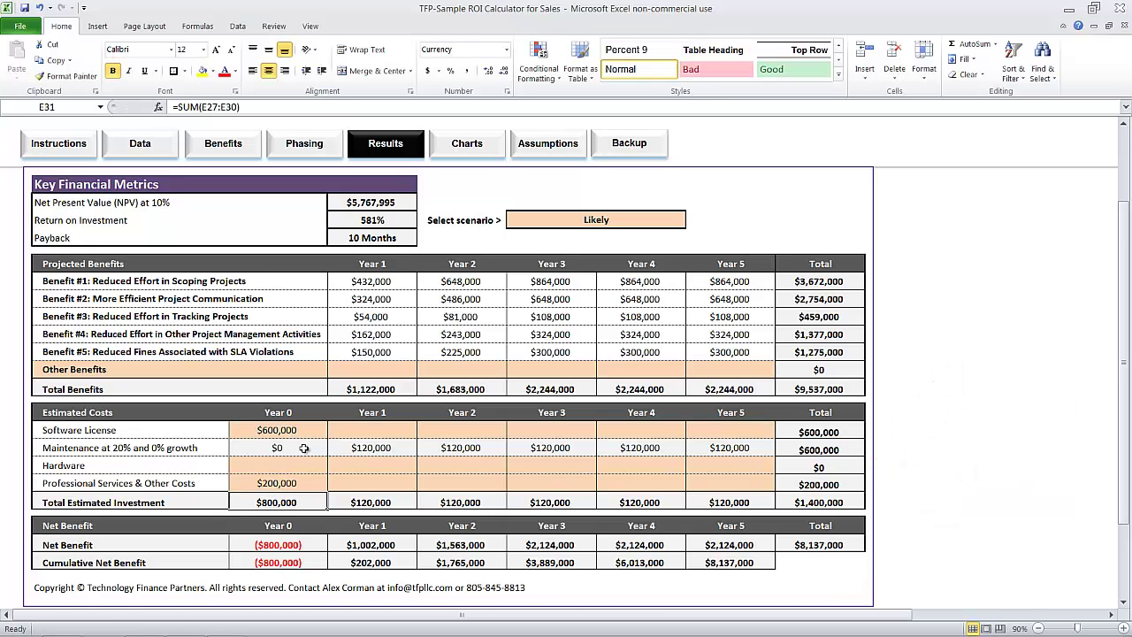
Step: Switch the Results scenario to Conservative, then to Optimistic, and back to Likely to compare the key financial metrics
{"action": "scroll", "coordinate": [301, 446], "scroll_direction": "up", "scroll_amount": 2}
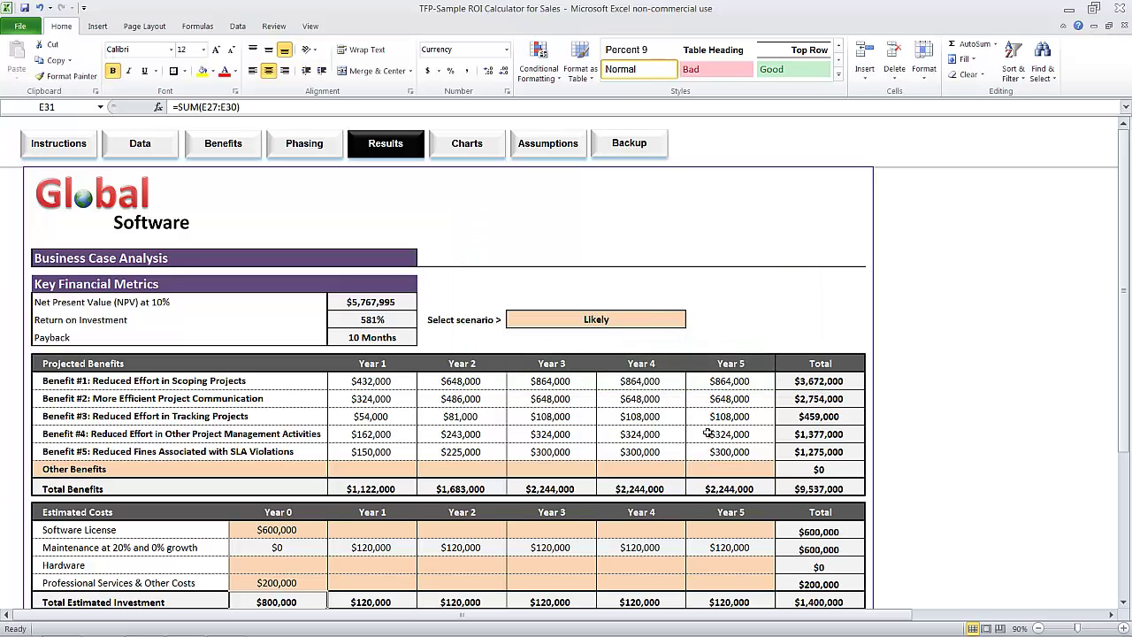
{"action": "left_click", "coordinate": [668, 318]}
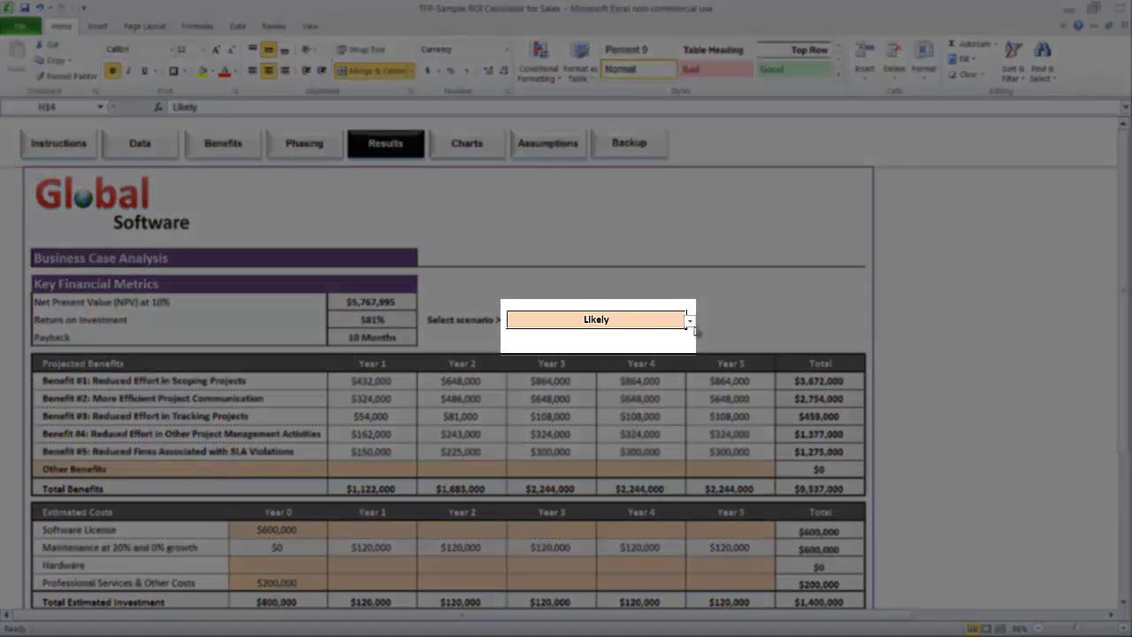
{"action": "left_click", "coordinate": [690, 321]}
{"action": "left_click", "coordinate": [681, 335]}
{"action": "left_click", "coordinate": [688, 323]}
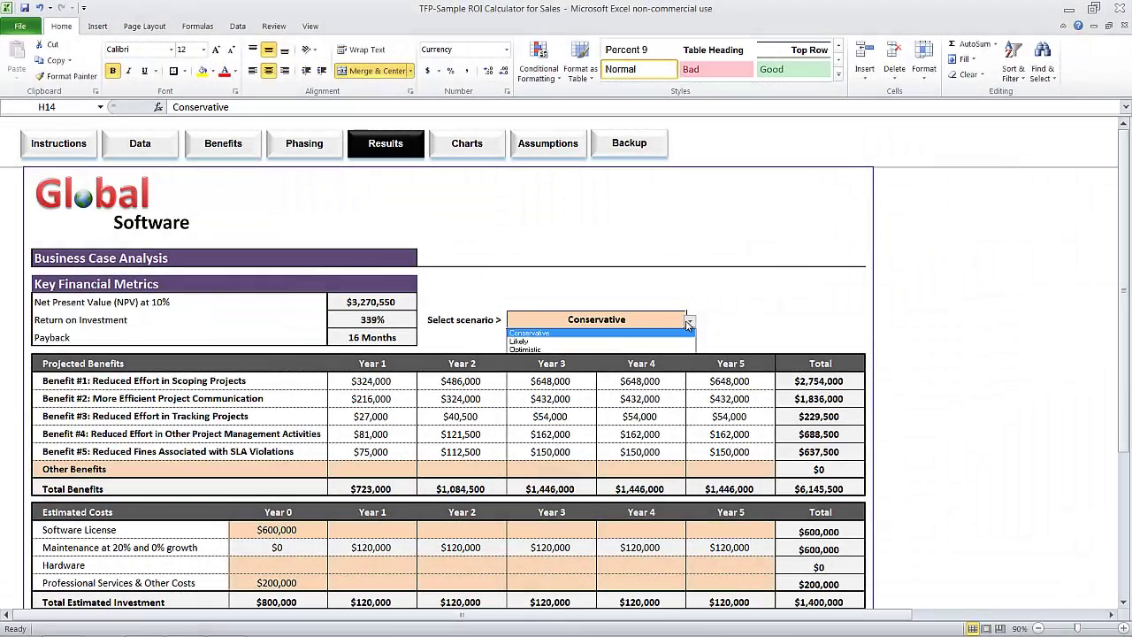
{"action": "left_click", "coordinate": [686, 349]}
{"action": "left_click", "coordinate": [690, 324]}
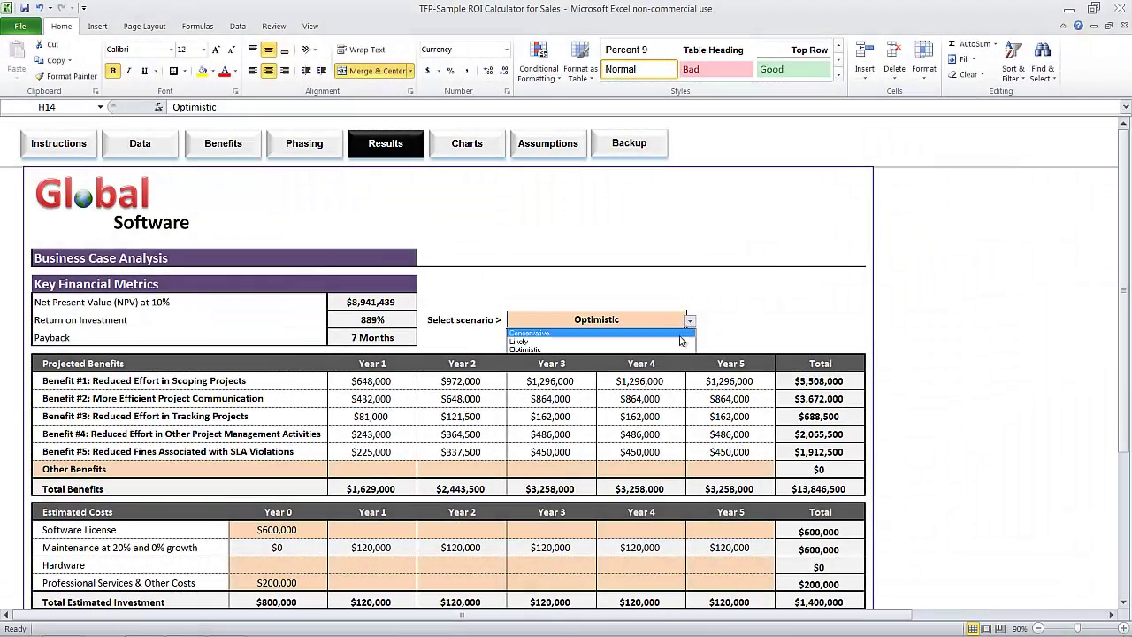
{"action": "left_click", "coordinate": [679, 342]}
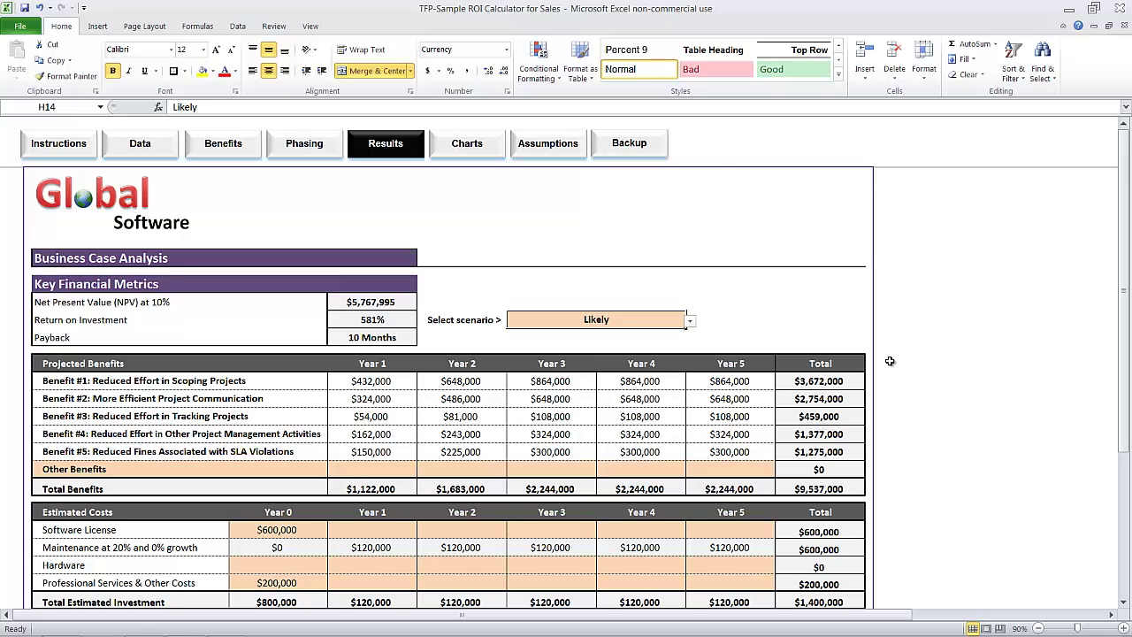
Step: Review the Charts sheet from the distribution of benefits down to the annual costs/benefits and payback charts
{"action": "left_click", "coordinate": [494, 151]}
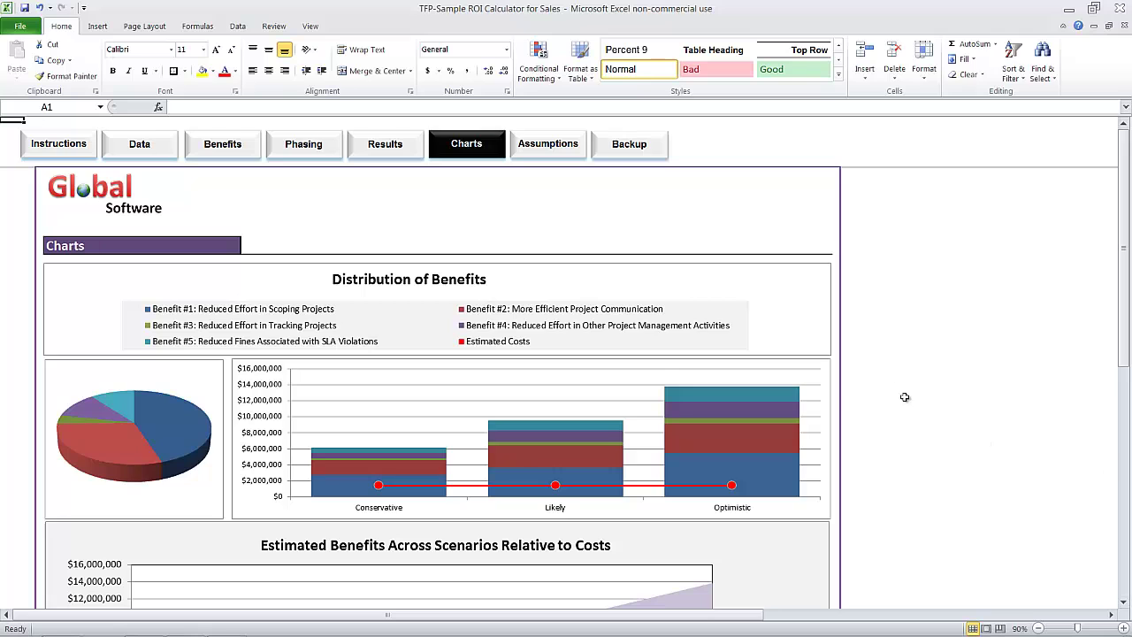
{"action": "scroll", "coordinate": [841, 390], "scroll_direction": "down", "scroll_amount": 5}
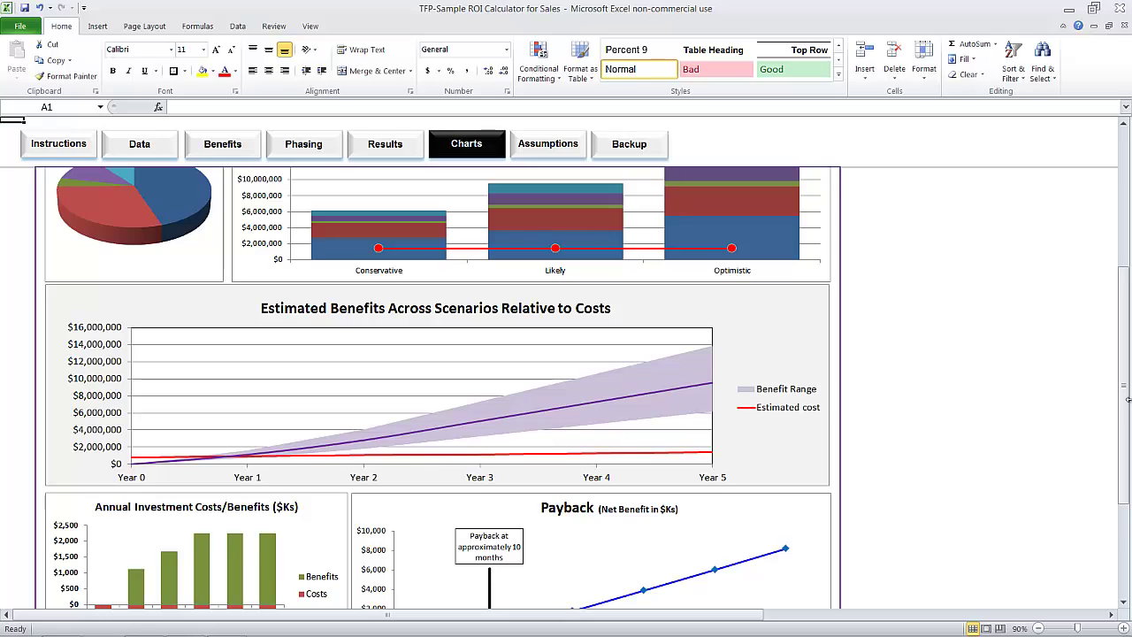
{"action": "scroll", "coordinate": [1127, 400], "scroll_direction": "down", "scroll_amount": 3}
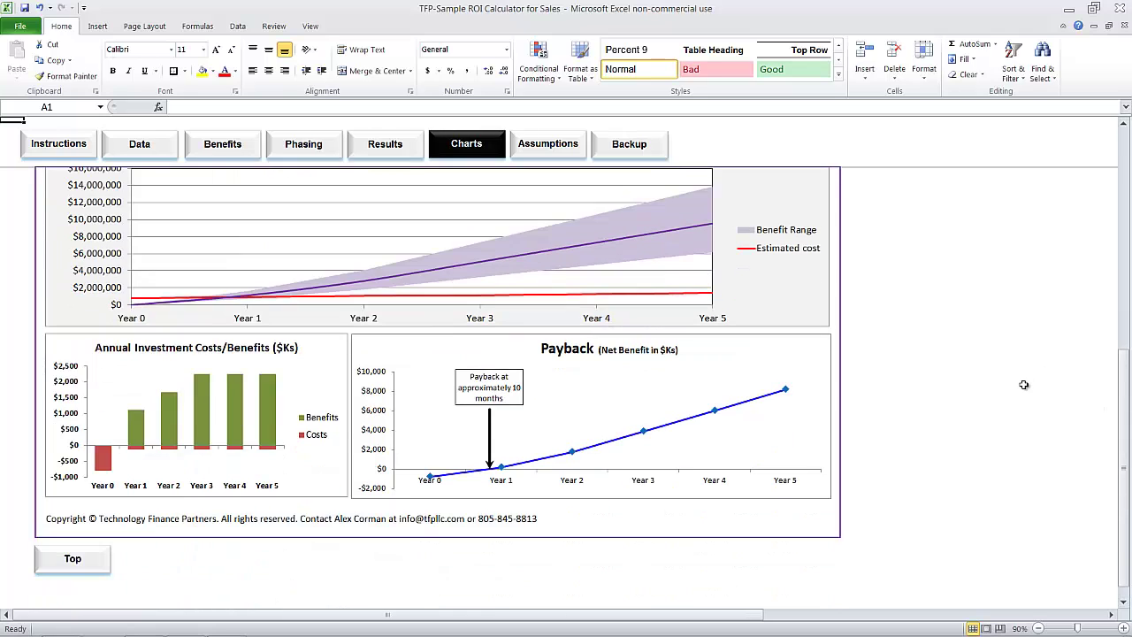
{"action": "scroll", "coordinate": [1025, 384], "scroll_direction": "up", "scroll_amount": 7}
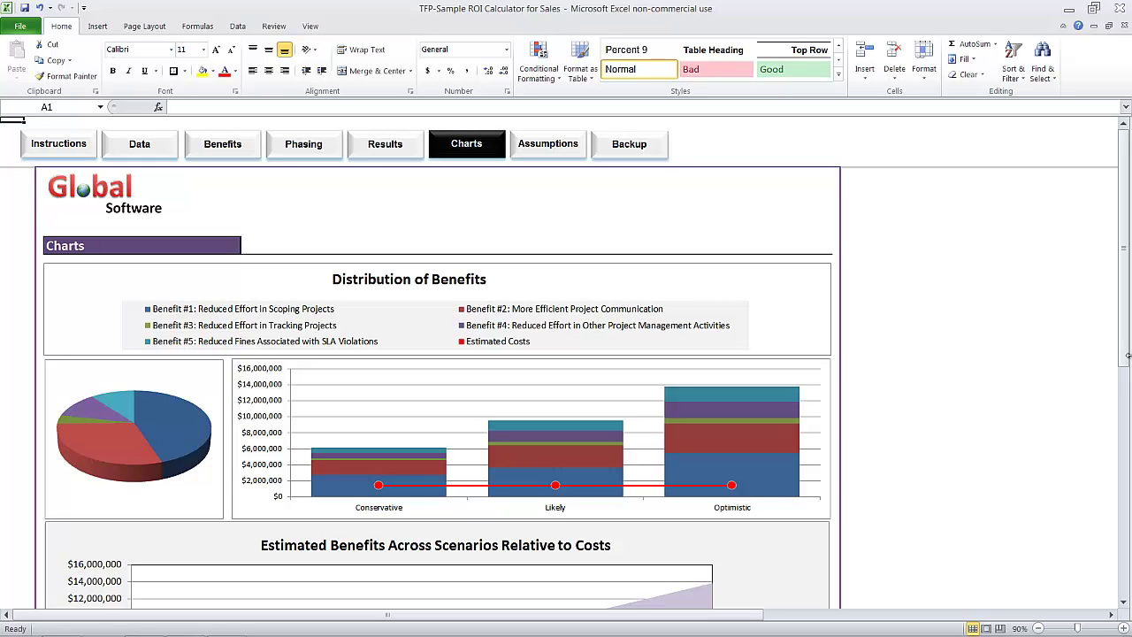
Step: Look through the supporting white paper on the Backup sheet and return to the Results sheet
{"action": "left_click", "coordinate": [625, 147]}
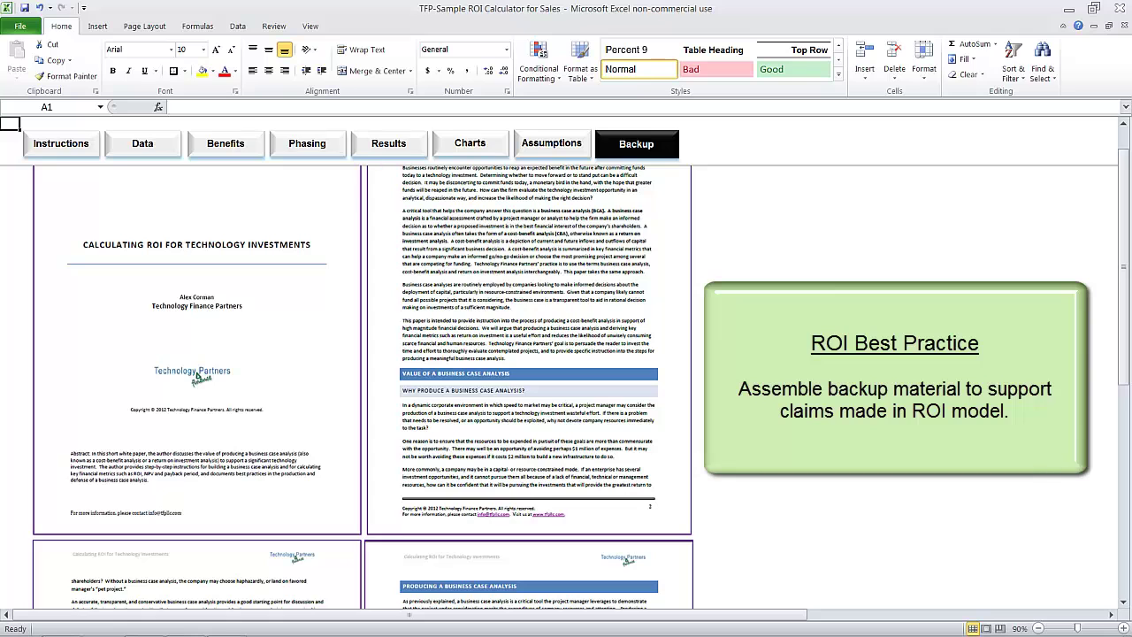
{"action": "scroll", "coordinate": [1086, 496], "scroll_direction": "down", "scroll_amount": 1}
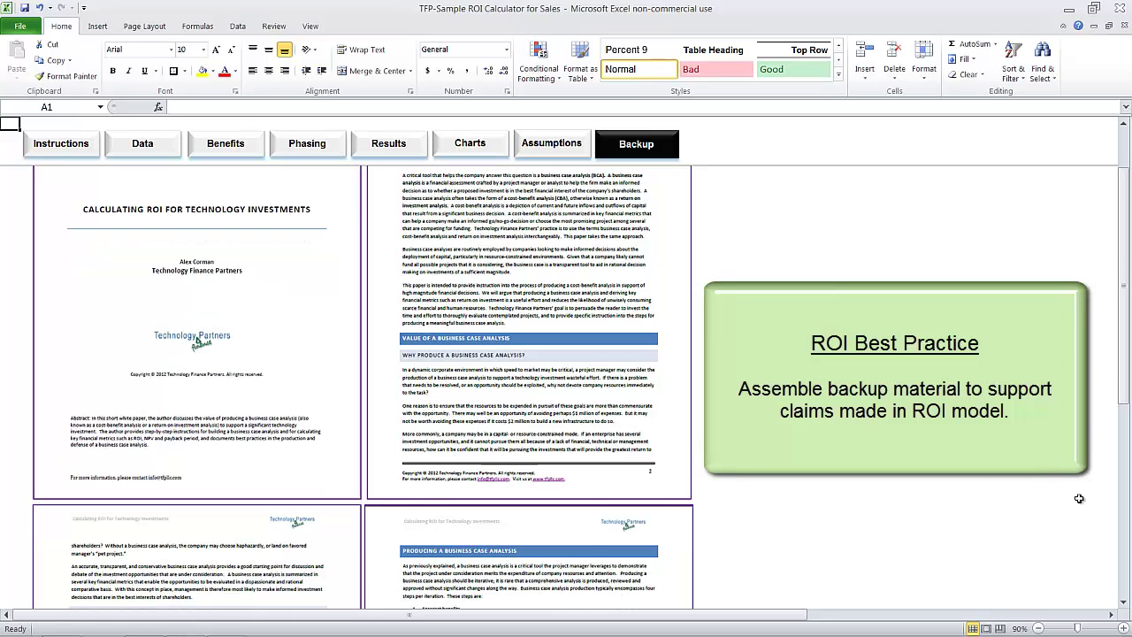
{"action": "scroll", "coordinate": [1013, 475], "scroll_direction": "down", "scroll_amount": 4}
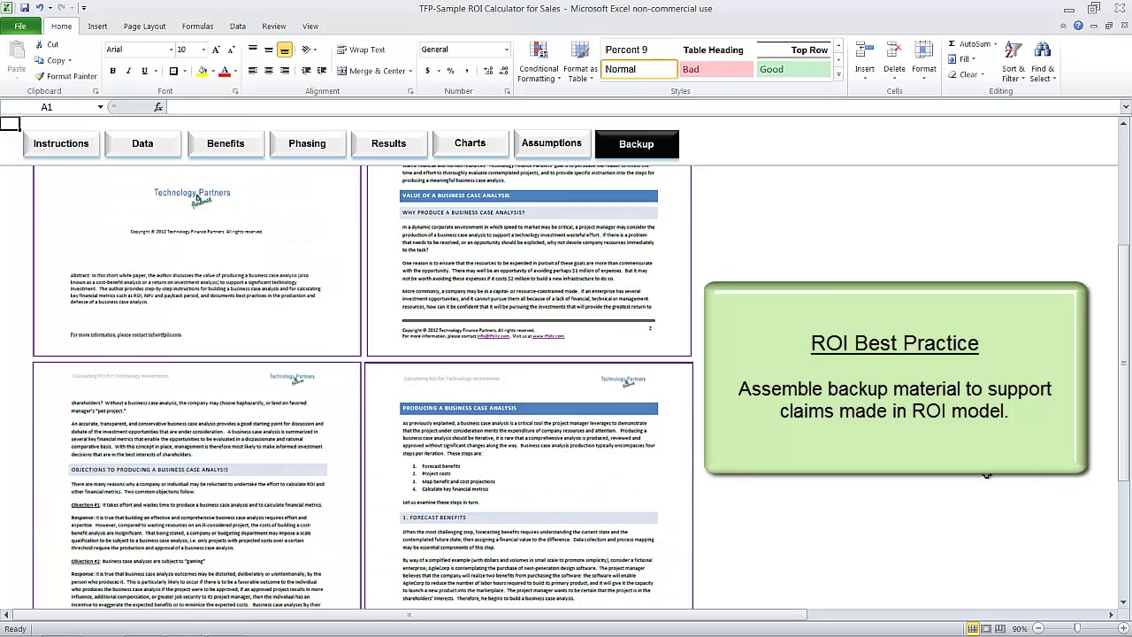
{"action": "scroll", "coordinate": [581, 388], "scroll_direction": "down", "scroll_amount": 2}
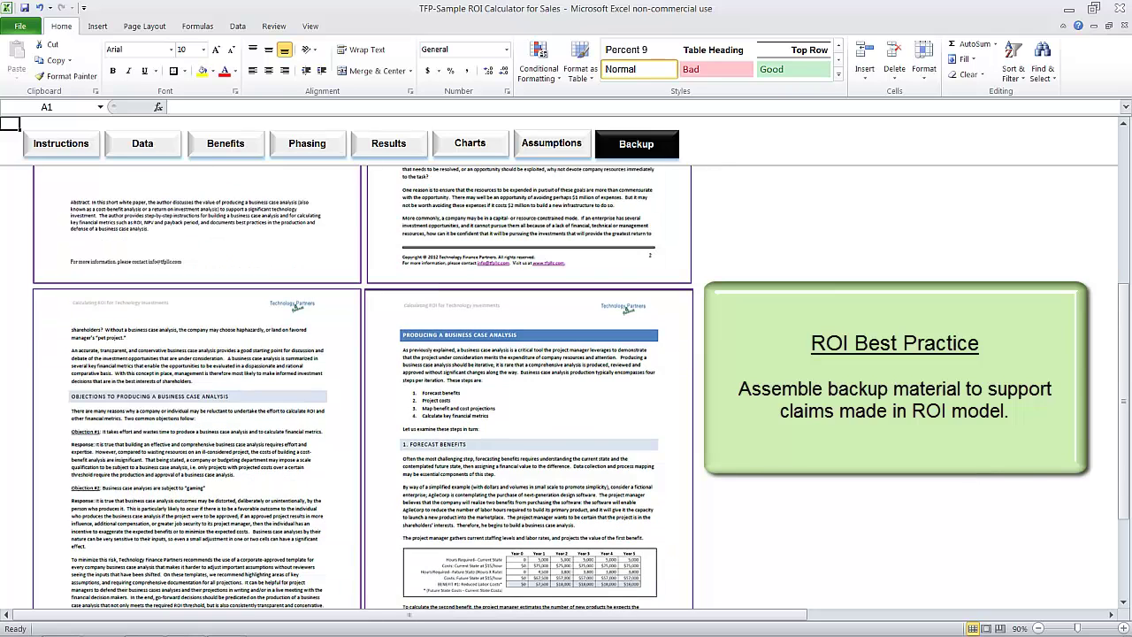
{"action": "scroll", "coordinate": [566, 387], "scroll_direction": "up", "scroll_amount": 7}
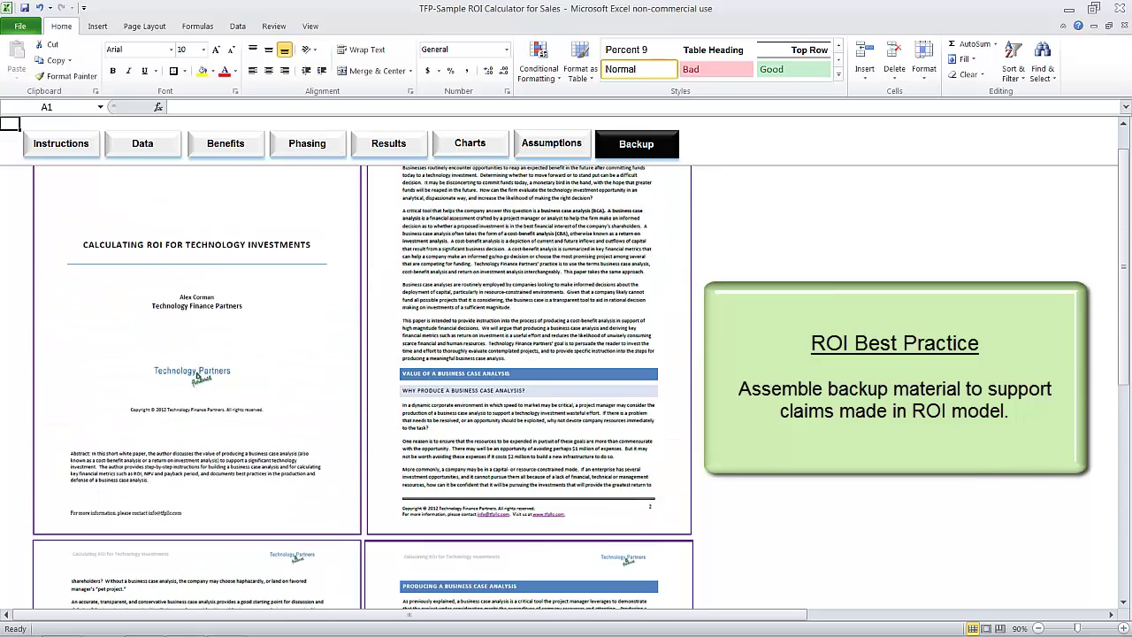
{"action": "scroll", "coordinate": [566, 387], "scroll_direction": "up", "scroll_amount": 2}
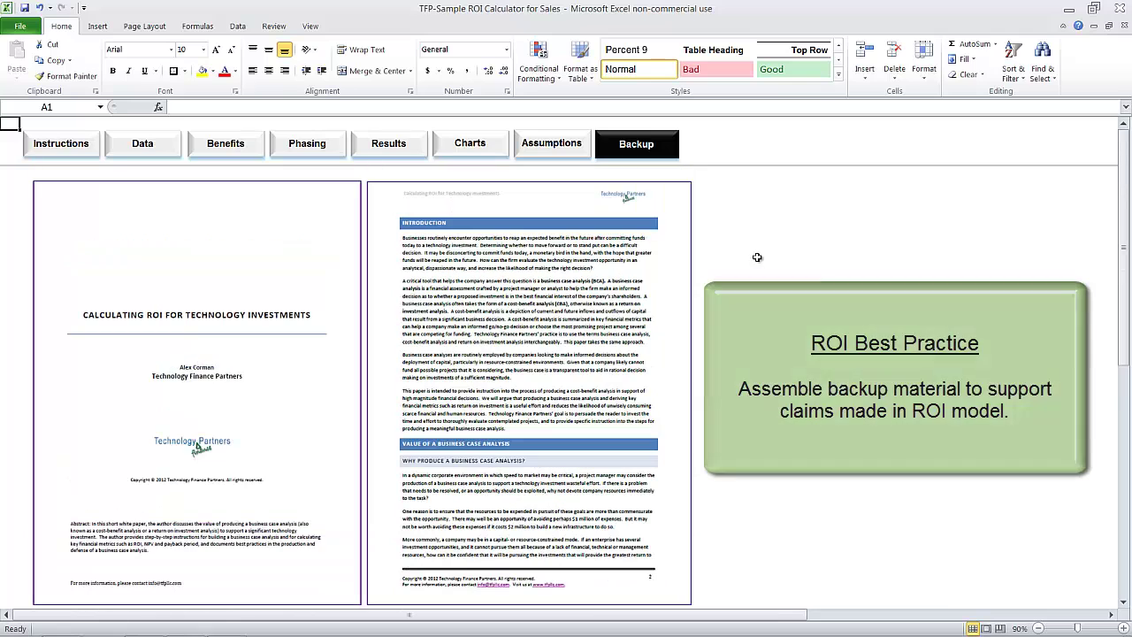
{"action": "left_click", "coordinate": [403, 144]}
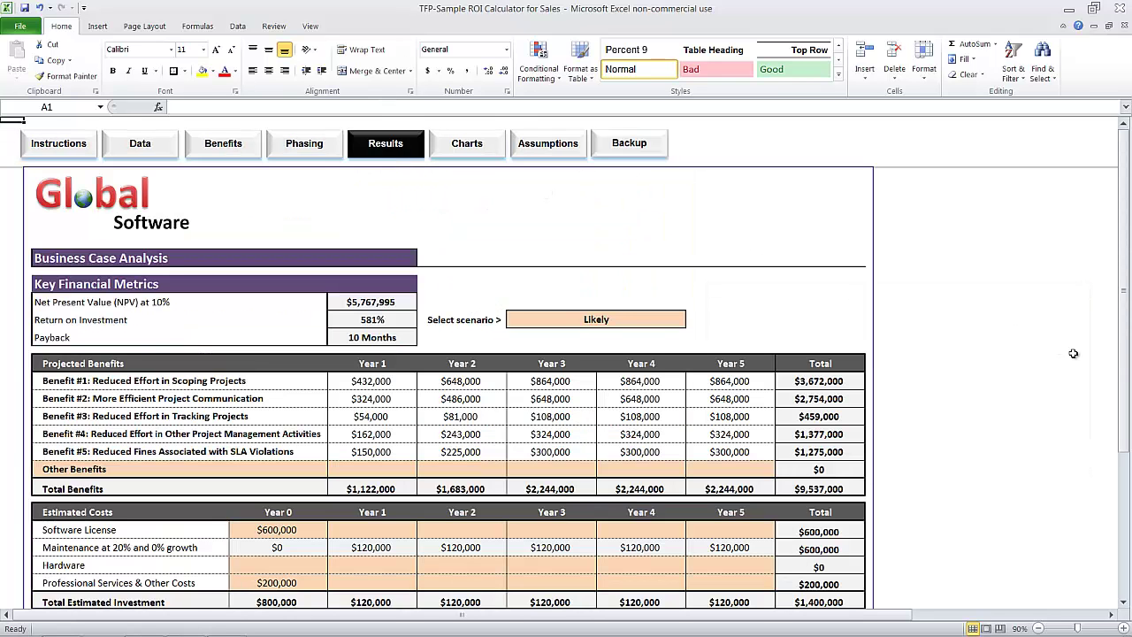